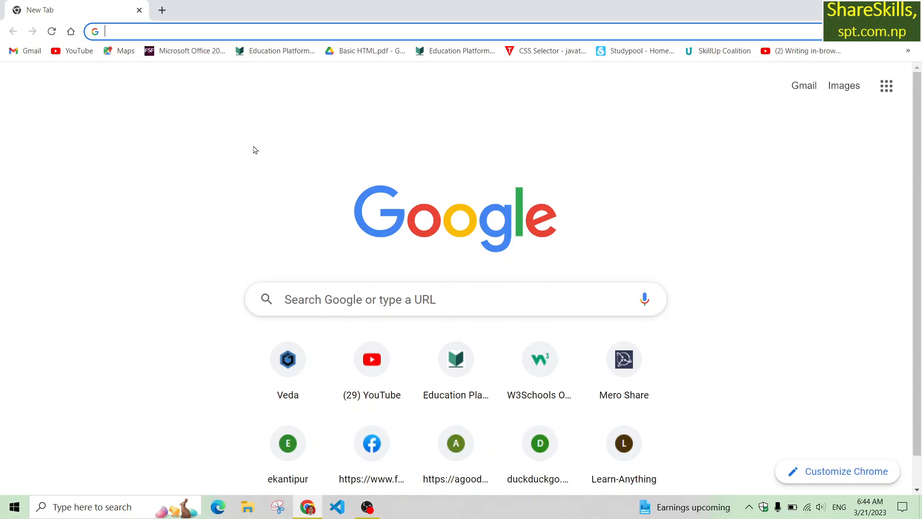
Search the web for "office customization tool" and open the Office Customization Tool page of the Microsoft 365 Apps admin center.
{"action": "type", "text": "of"}
{"action": "key", "text": "BackSpace"}
{"action": "key", "text": "BackSpace"}
{"action": "key", "text": "BackSpace"}
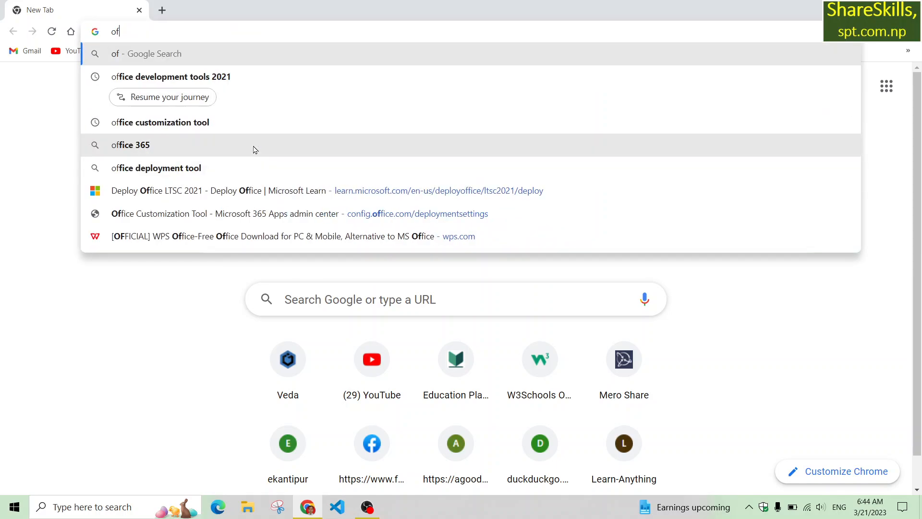
{"action": "type", "text": "office cu"}
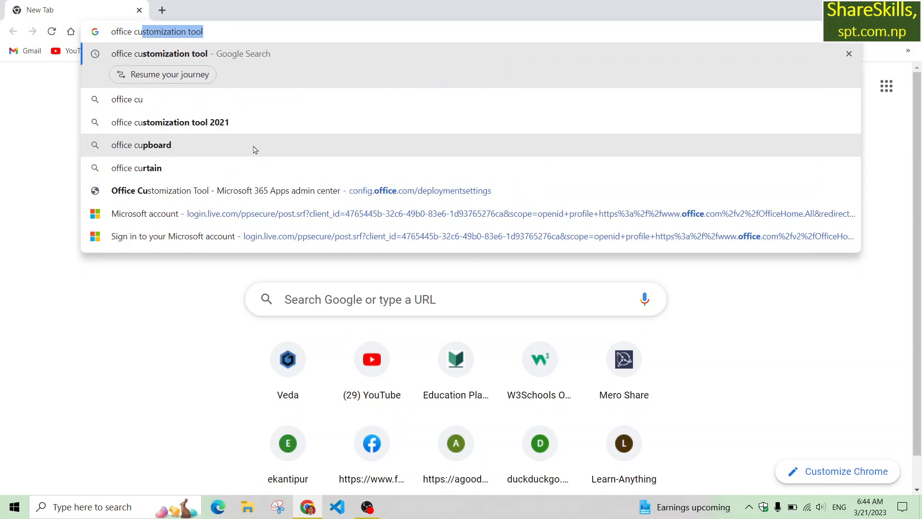
{"action": "key", "text": "Return"}
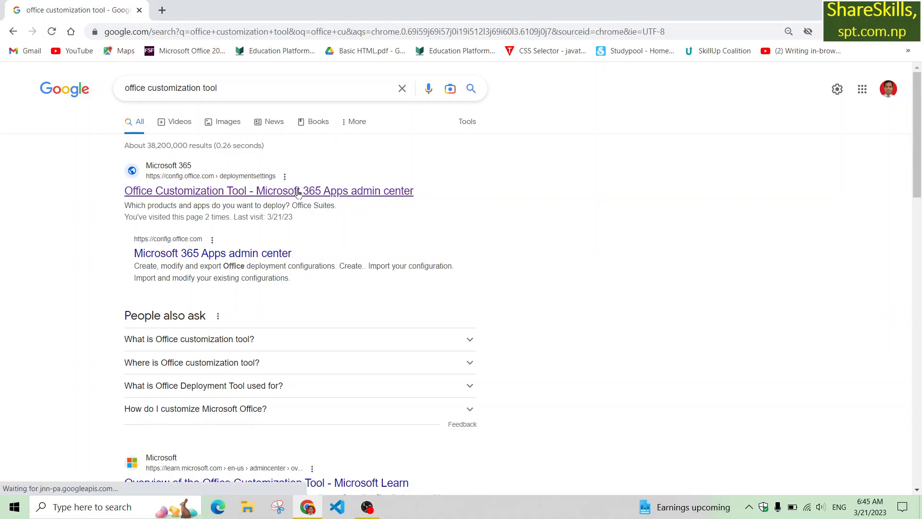
{"action": "left_click", "coordinate": [317, 193]}
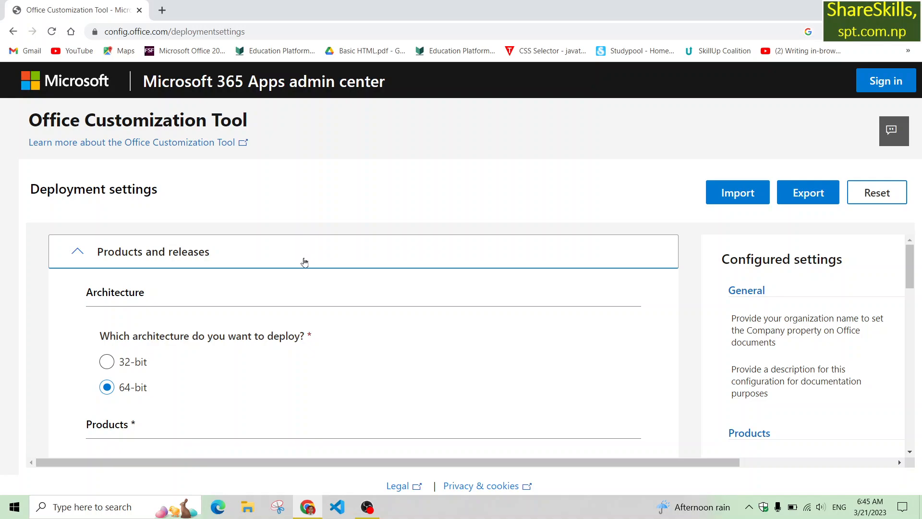
Select Office LTSC Professional Plus 2021 - Volume License as the Office suite to deploy.
{"action": "scroll", "coordinate": [224, 348], "scroll_direction": "down", "scroll_amount": 4}
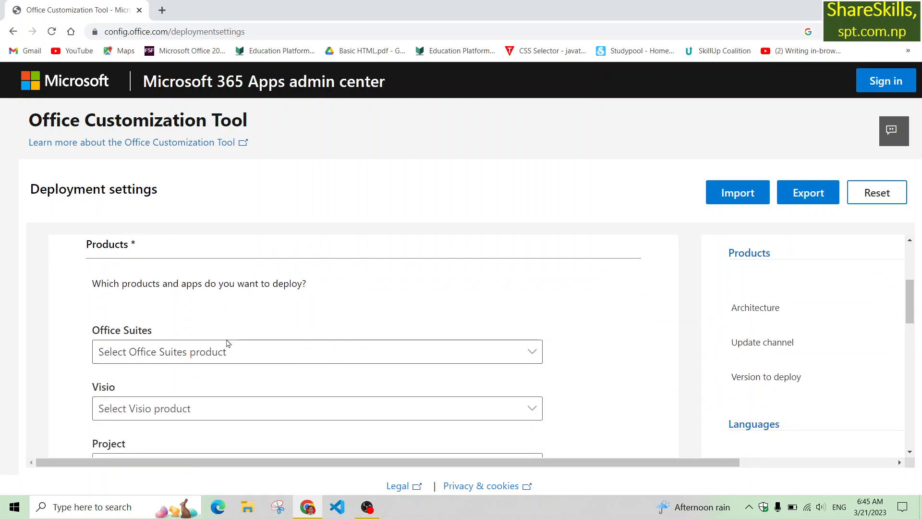
{"action": "scroll", "coordinate": [205, 308], "scroll_direction": "up", "scroll_amount": 4}
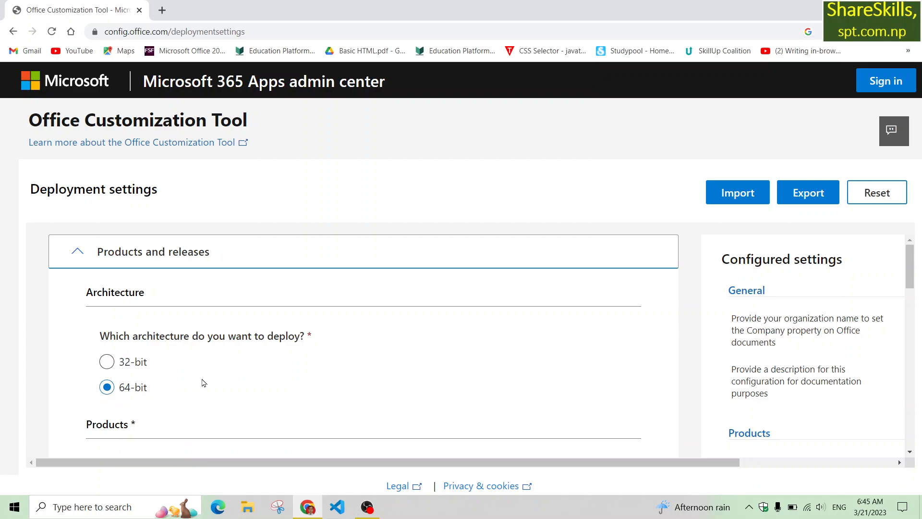
{"action": "scroll", "coordinate": [152, 314], "scroll_direction": "down", "scroll_amount": 3}
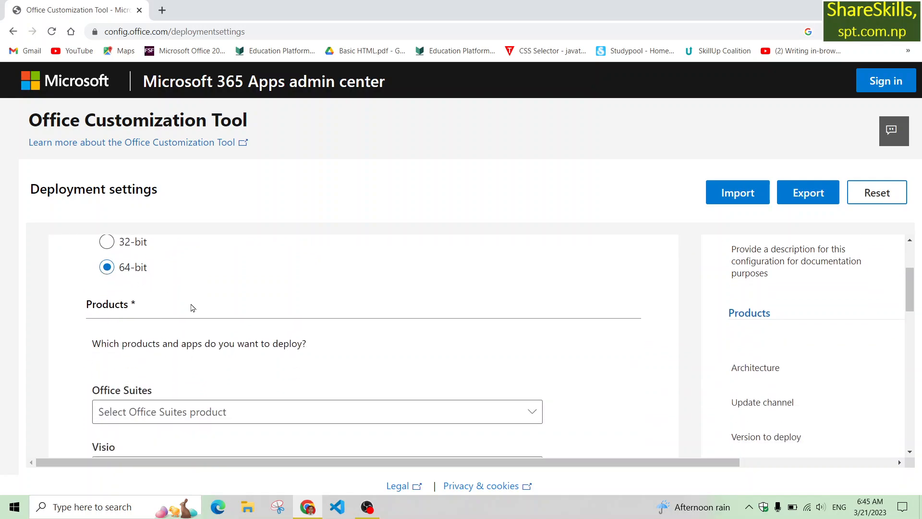
{"action": "scroll", "coordinate": [152, 400], "scroll_direction": "down", "scroll_amount": 3}
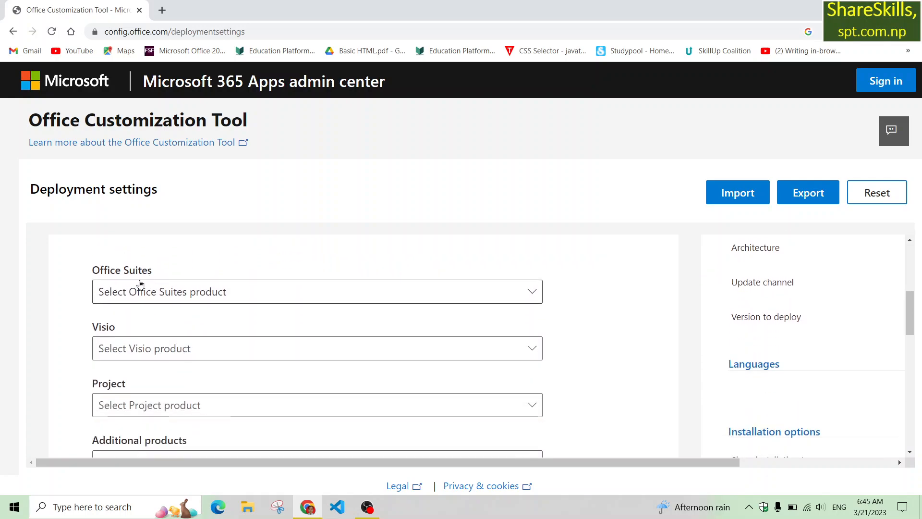
{"action": "left_click", "coordinate": [137, 293]}
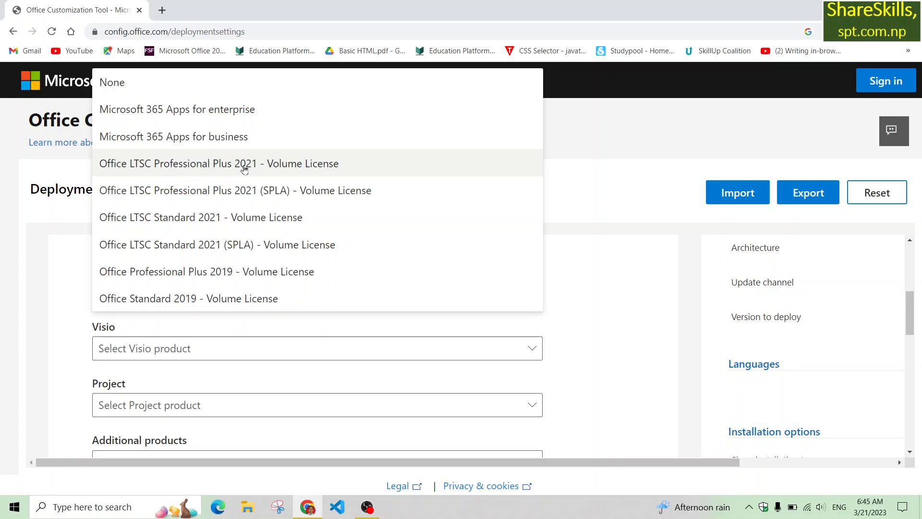
{"action": "left_click", "coordinate": [312, 164]}
Examine the available Visio products, the update channel and version settings, and the list of deployable apps.
{"action": "scroll", "coordinate": [189, 355], "scroll_direction": "down", "scroll_amount": 1}
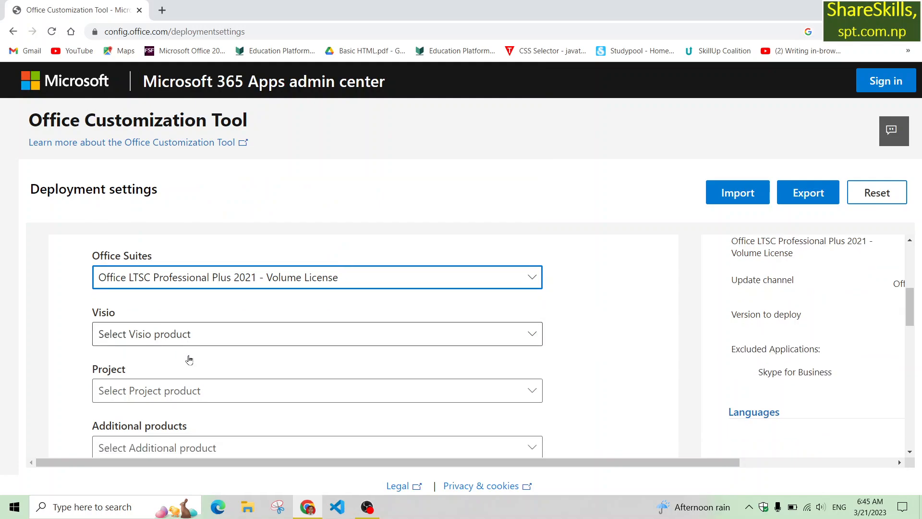
{"action": "scroll", "coordinate": [189, 359], "scroll_direction": "down", "scroll_amount": 2}
{"action": "scroll", "coordinate": [157, 296], "scroll_direction": "up", "scroll_amount": 1}
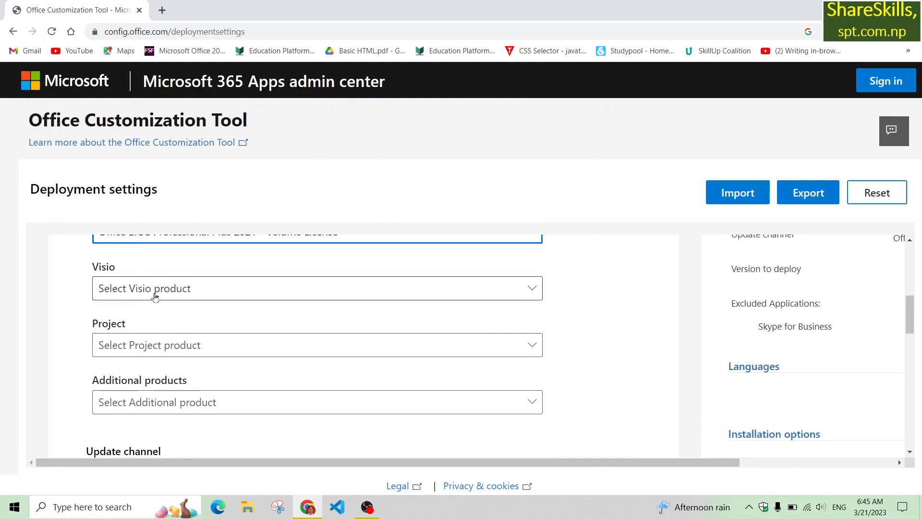
{"action": "left_click", "coordinate": [159, 290]}
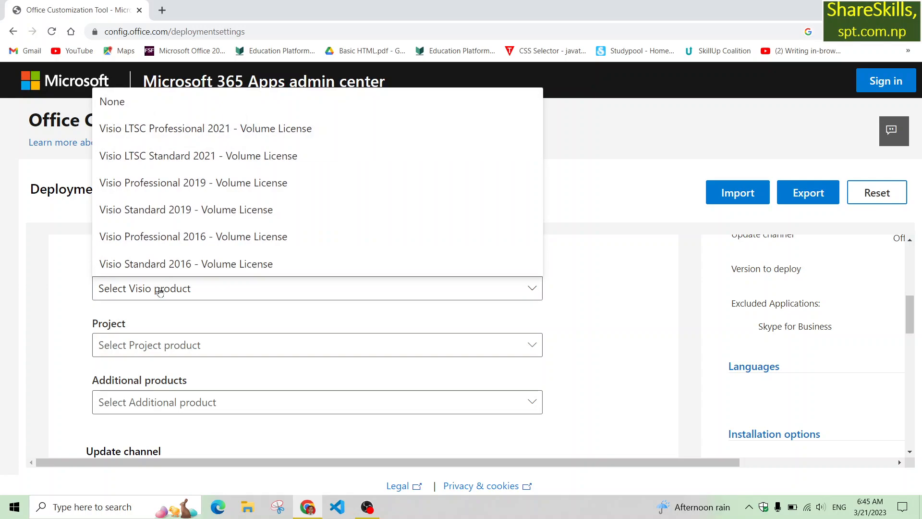
{"action": "left_click", "coordinate": [159, 291]}
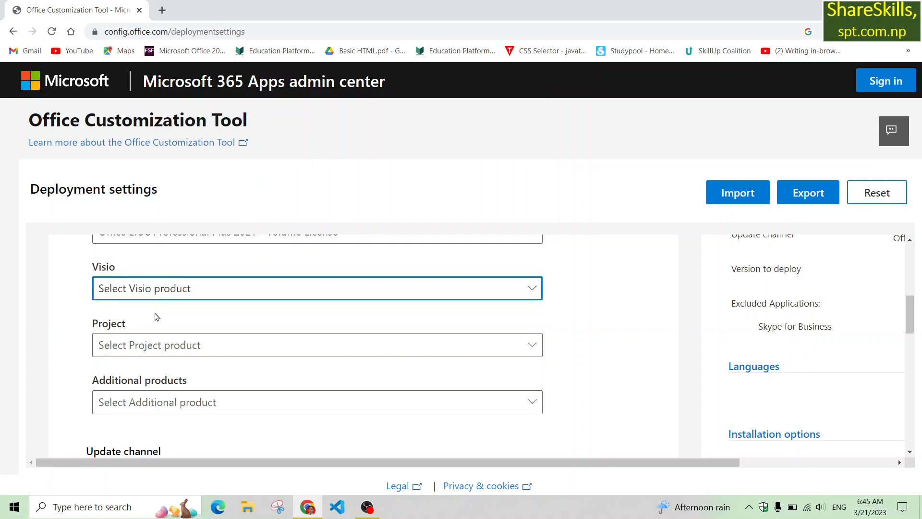
{"action": "scroll", "coordinate": [157, 316], "scroll_direction": "down", "scroll_amount": 3}
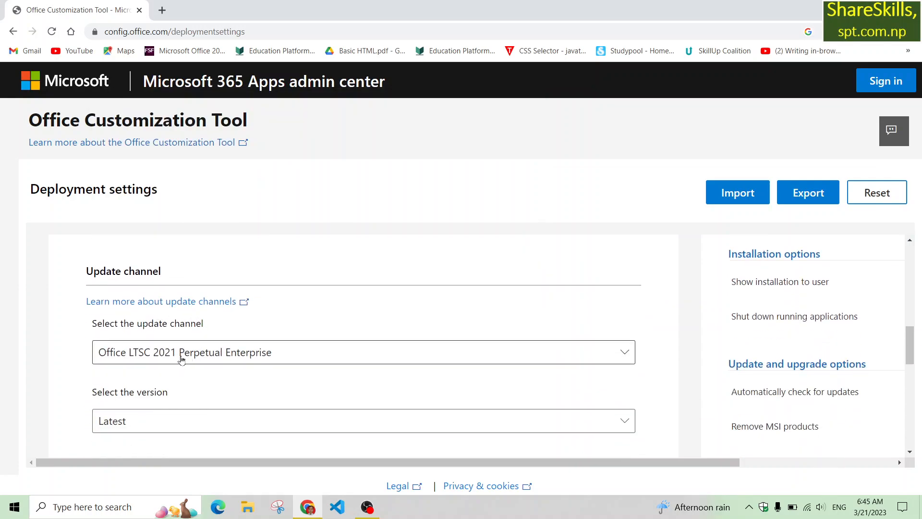
{"action": "scroll", "coordinate": [188, 352], "scroll_direction": "up", "scroll_amount": 1}
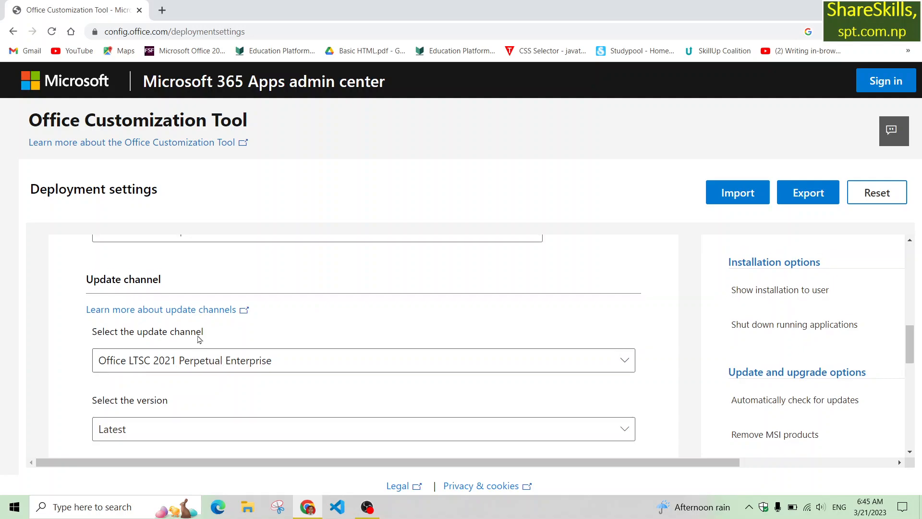
{"action": "scroll", "coordinate": [131, 342], "scroll_direction": "down", "scroll_amount": 3}
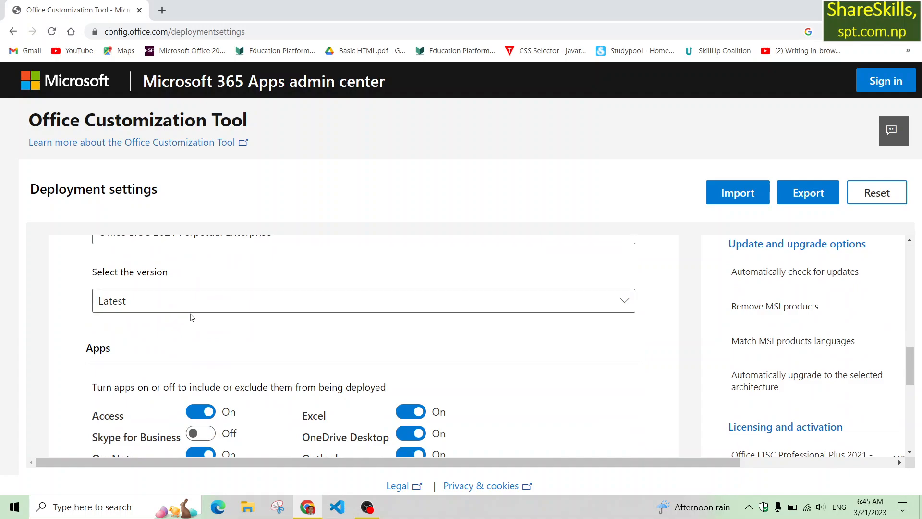
{"action": "scroll", "coordinate": [202, 318], "scroll_direction": "down", "scroll_amount": 1}
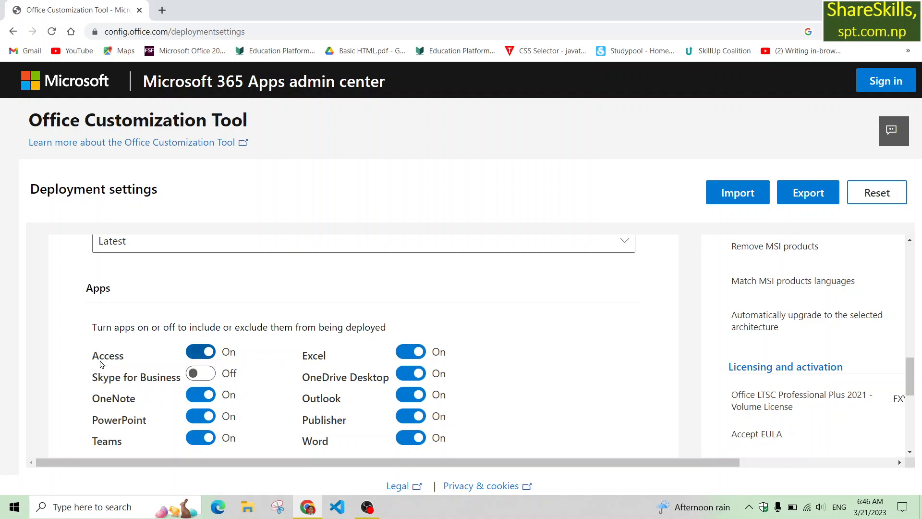
{"action": "left_click", "coordinate": [203, 354]}
{"action": "left_click", "coordinate": [203, 354]}
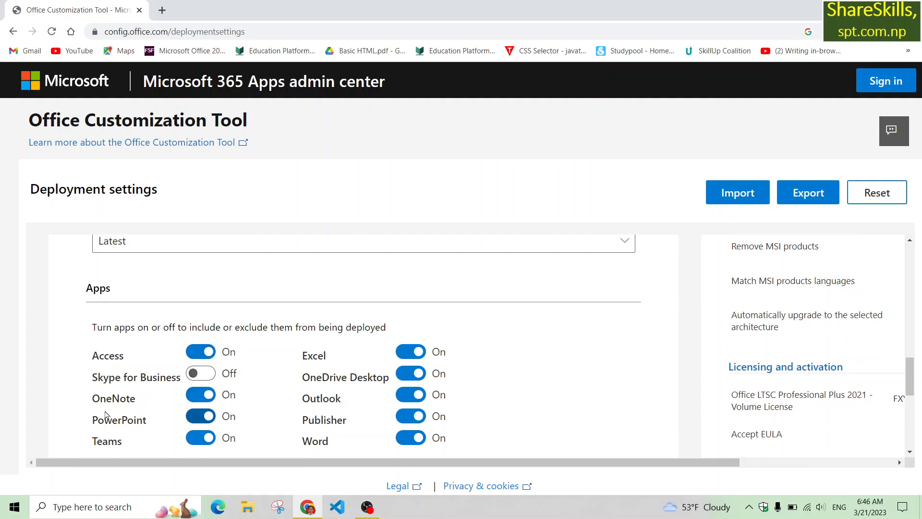
{"action": "left_click", "coordinate": [195, 402]}
{"action": "left_click", "coordinate": [194, 402]}
Exclude Teams and Outlook from the deployed apps, keep Publisher included, and continue to the language settings.
{"action": "scroll", "coordinate": [201, 440], "scroll_direction": "down", "scroll_amount": 1}
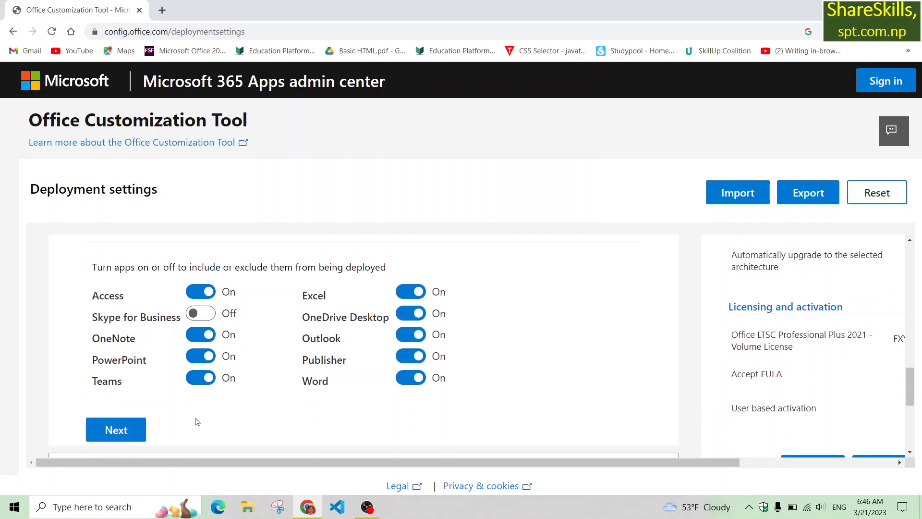
{"action": "left_click", "coordinate": [196, 385]}
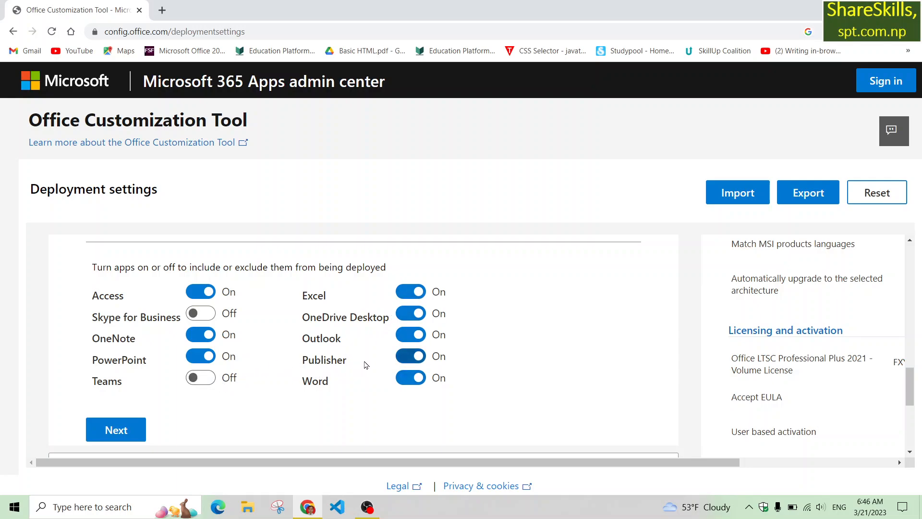
{"action": "left_click", "coordinate": [398, 360]}
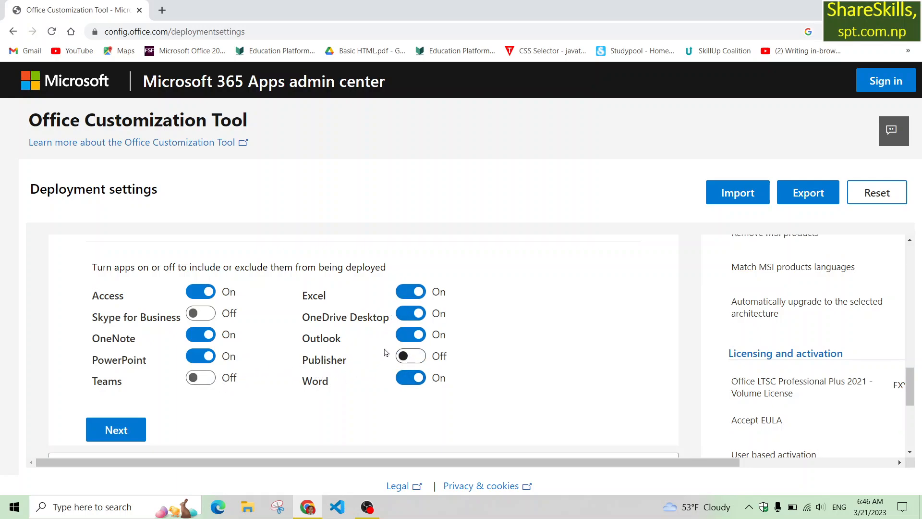
{"action": "left_click", "coordinate": [409, 335]}
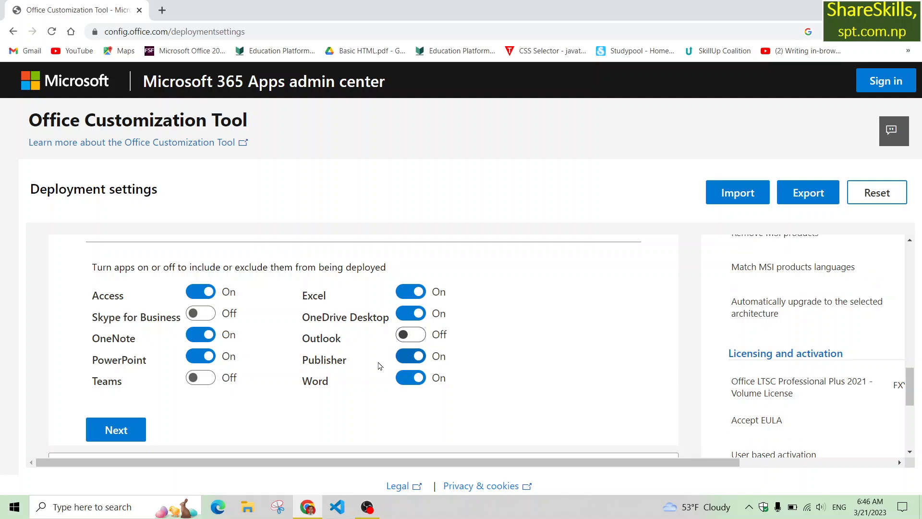
{"action": "left_click", "coordinate": [412, 359]}
{"action": "scroll", "coordinate": [263, 292], "scroll_direction": "down", "scroll_amount": 1}
{"action": "left_click", "coordinate": [105, 372]}
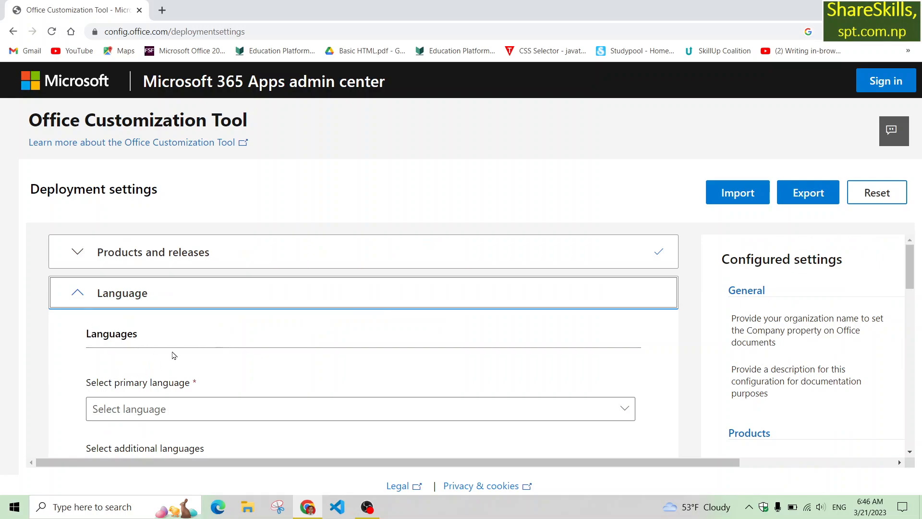
Set the primary language to English (United States) and continue to the installation settings.
{"action": "left_click", "coordinate": [138, 411]}
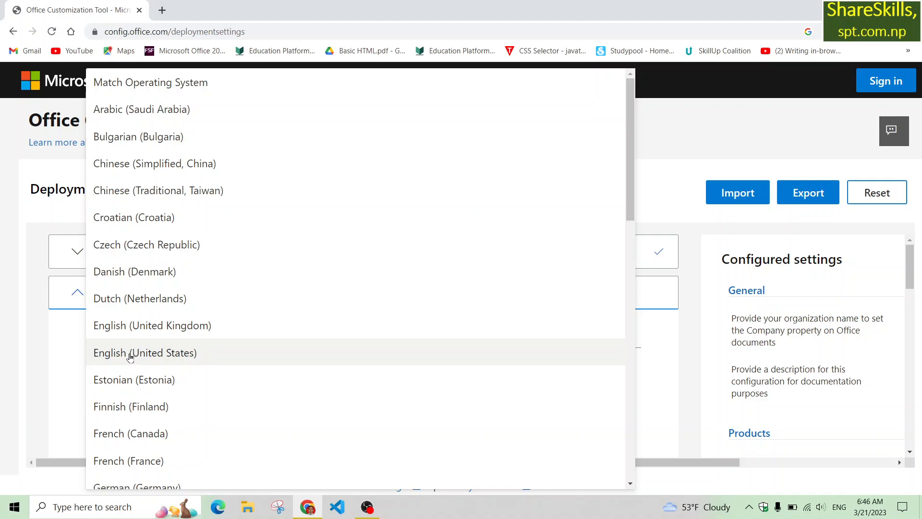
{"action": "left_click", "coordinate": [163, 355]}
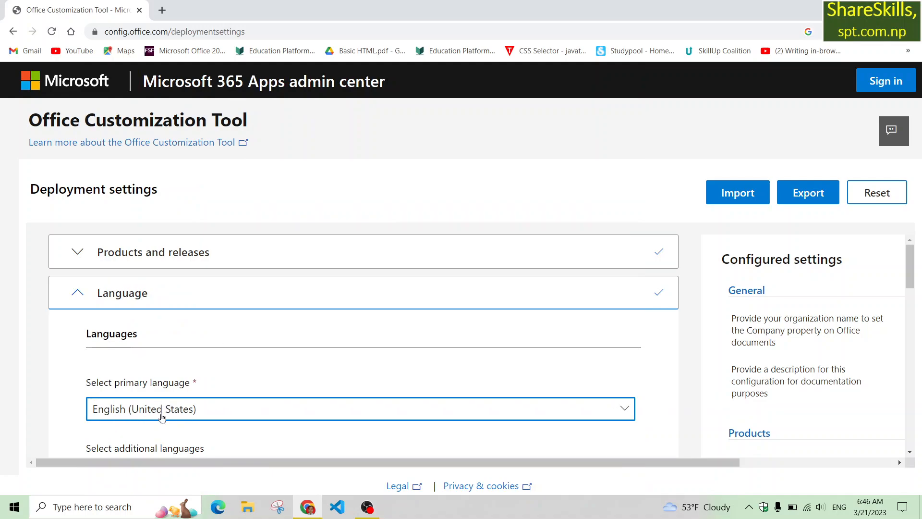
{"action": "scroll", "coordinate": [200, 411], "scroll_direction": "down", "scroll_amount": 2}
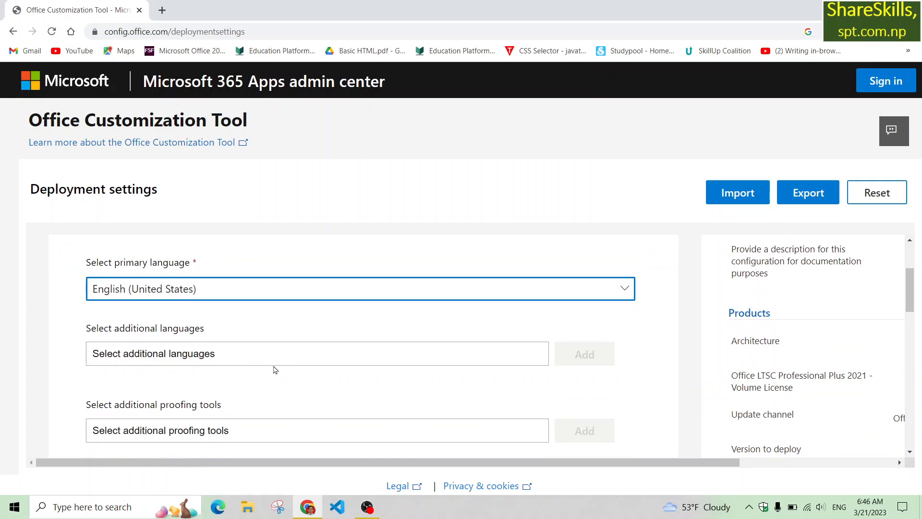
{"action": "scroll", "coordinate": [275, 369], "scroll_direction": "down", "scroll_amount": 2}
{"action": "left_click", "coordinate": [115, 378]}
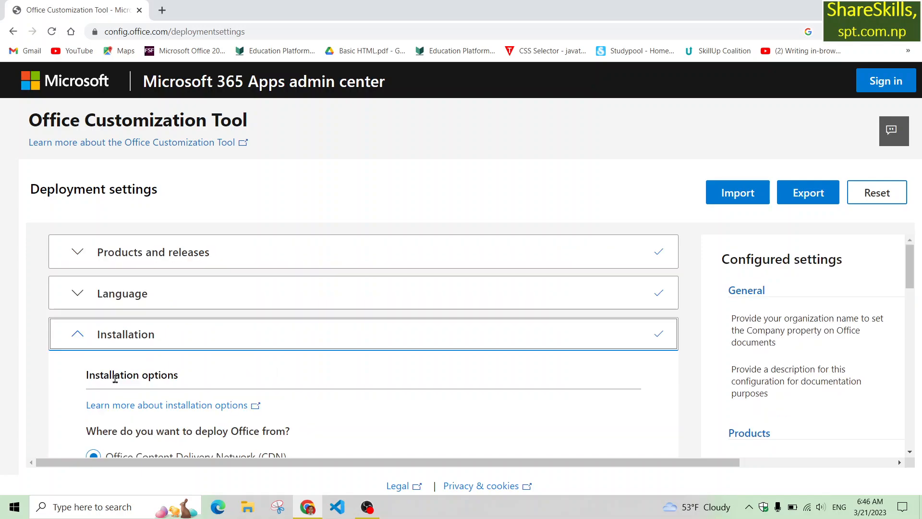
Accept the installation options with the Office Content Delivery Network (CDN) as source and continue to the update and upgrade settings.
{"action": "scroll", "coordinate": [272, 344], "scroll_direction": "down", "scroll_amount": 3}
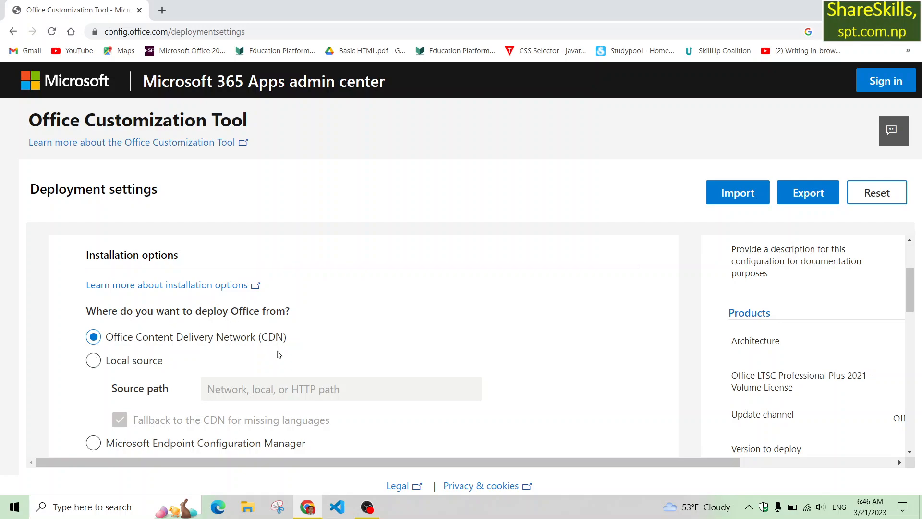
{"action": "scroll", "coordinate": [260, 336], "scroll_direction": "down", "scroll_amount": 1}
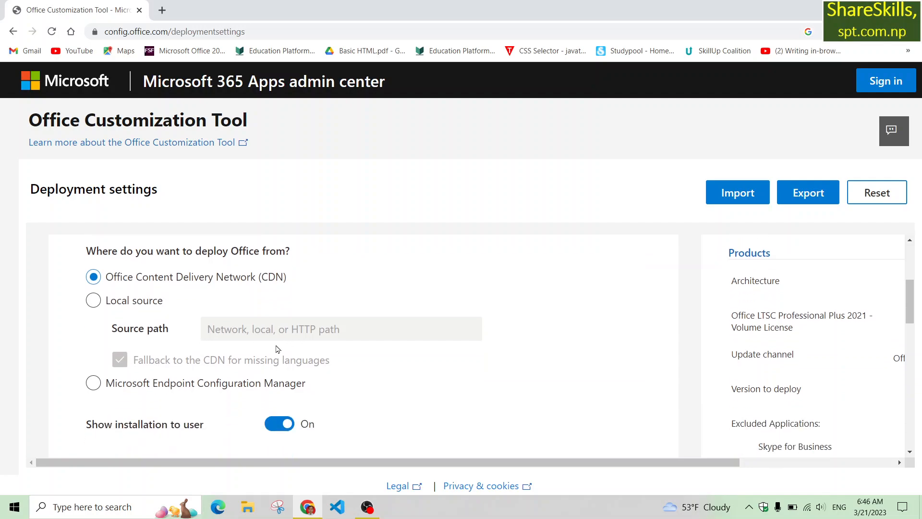
{"action": "scroll", "coordinate": [236, 398], "scroll_direction": "down", "scroll_amount": 3}
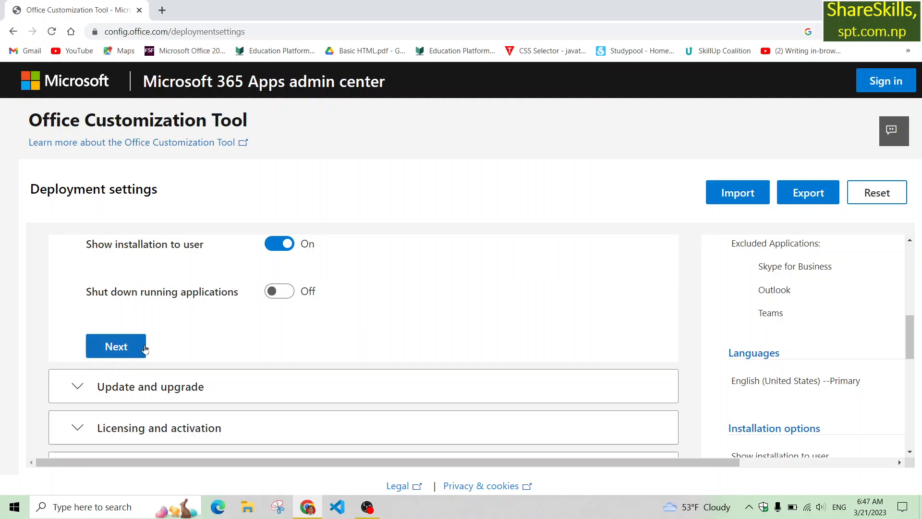
{"action": "left_click", "coordinate": [115, 349]}
Accept the update and upgrade options with updates from the Office Content Delivery Network (CDN) and MSI uninstallation enabled, and continue to licensing and activation.
{"action": "scroll", "coordinate": [233, 365], "scroll_direction": "down", "scroll_amount": 2}
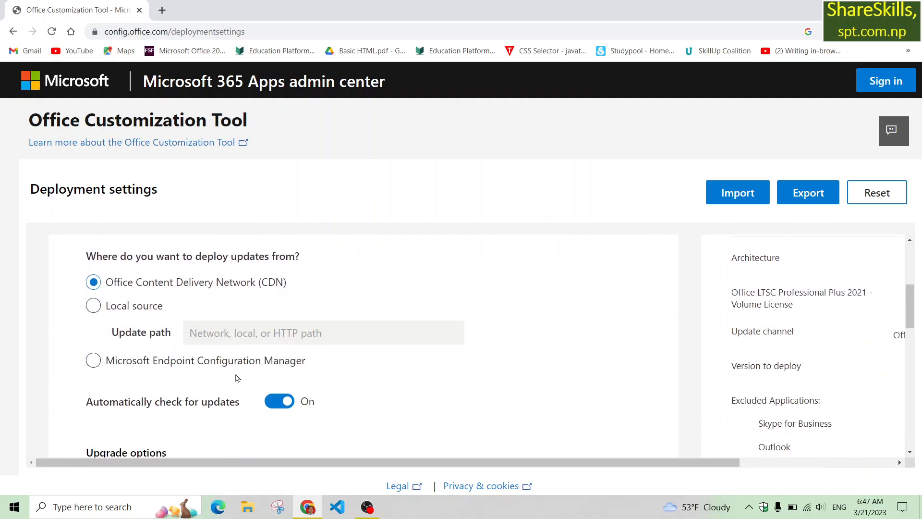
{"action": "scroll", "coordinate": [170, 330], "scroll_direction": "down", "scroll_amount": 3}
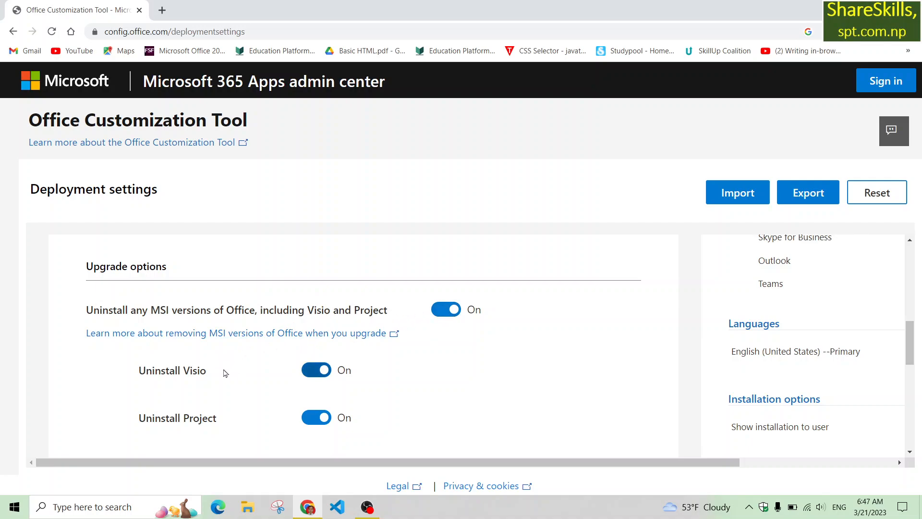
{"action": "scroll", "coordinate": [216, 381], "scroll_direction": "down", "scroll_amount": 1}
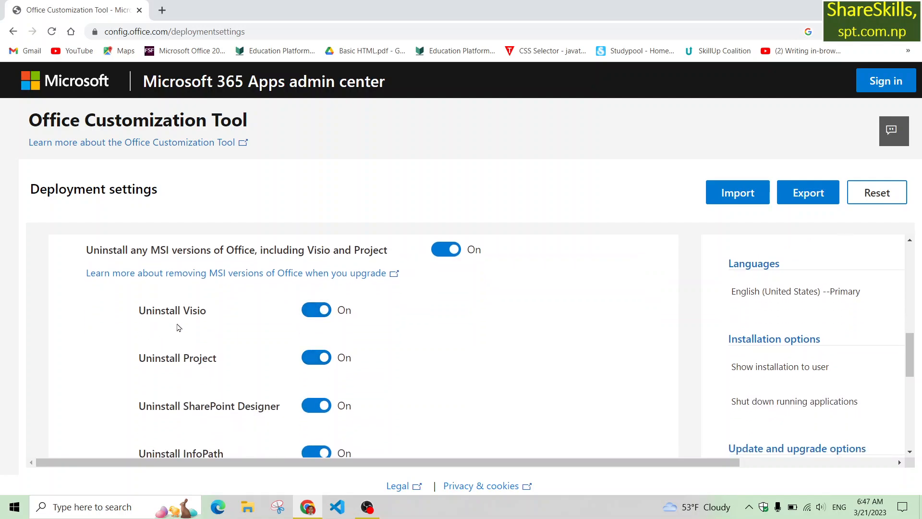
{"action": "scroll", "coordinate": [260, 356], "scroll_direction": "down", "scroll_amount": 2}
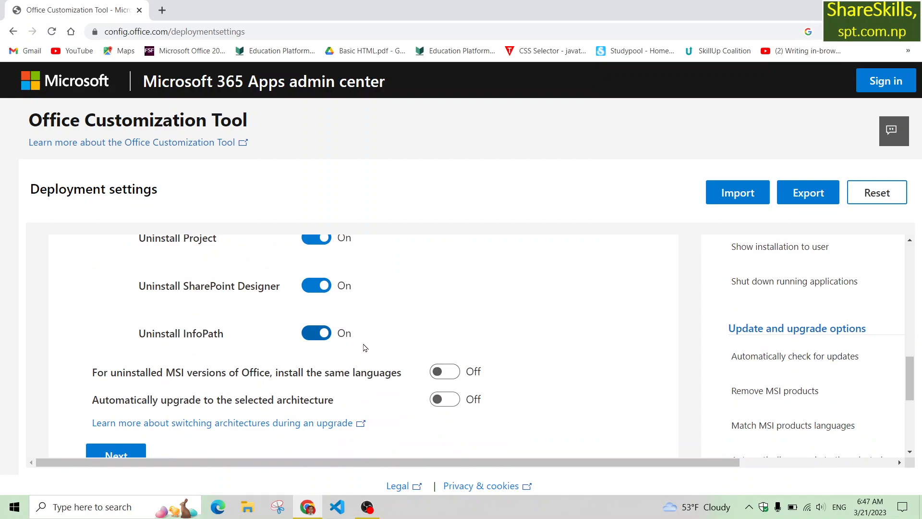
{"action": "scroll", "coordinate": [282, 358], "scroll_direction": "up", "scroll_amount": 1}
{"action": "scroll", "coordinate": [282, 358], "scroll_direction": "up", "scroll_amount": 2}
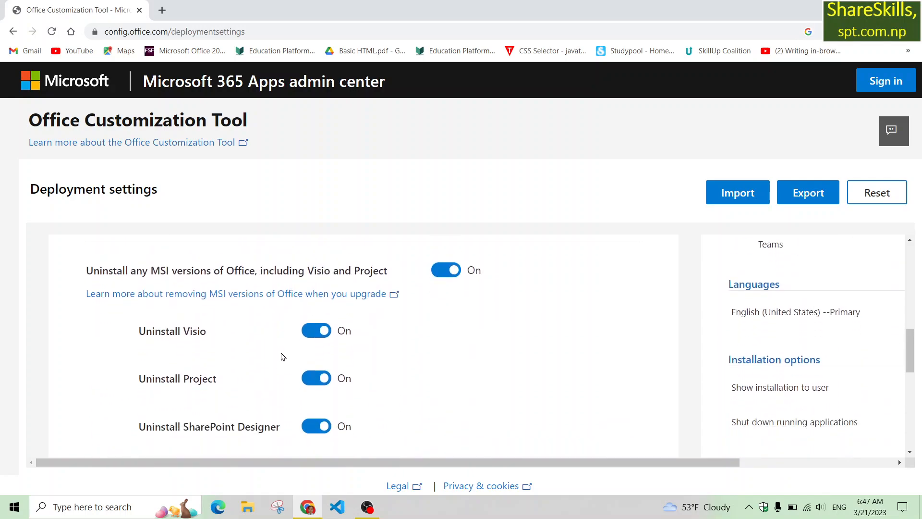
{"action": "scroll", "coordinate": [289, 355], "scroll_direction": "down", "scroll_amount": 3}
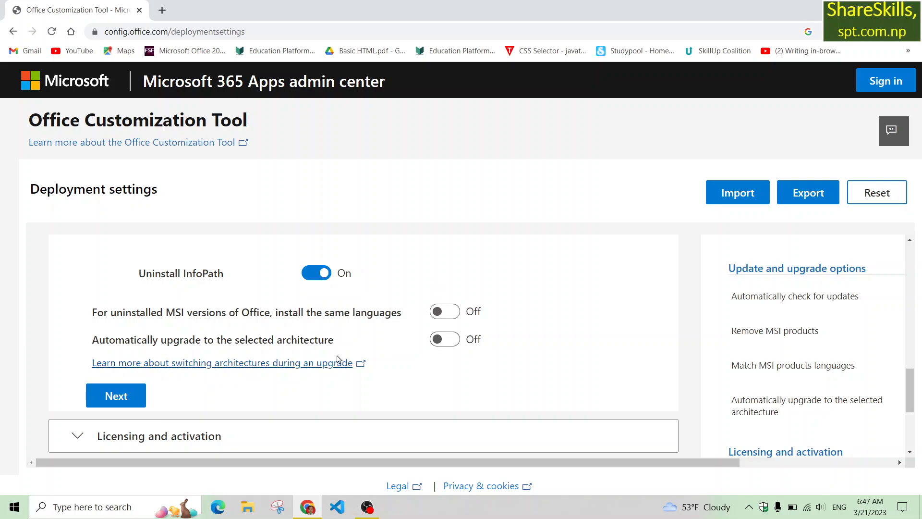
{"action": "left_click", "coordinate": [114, 401]}
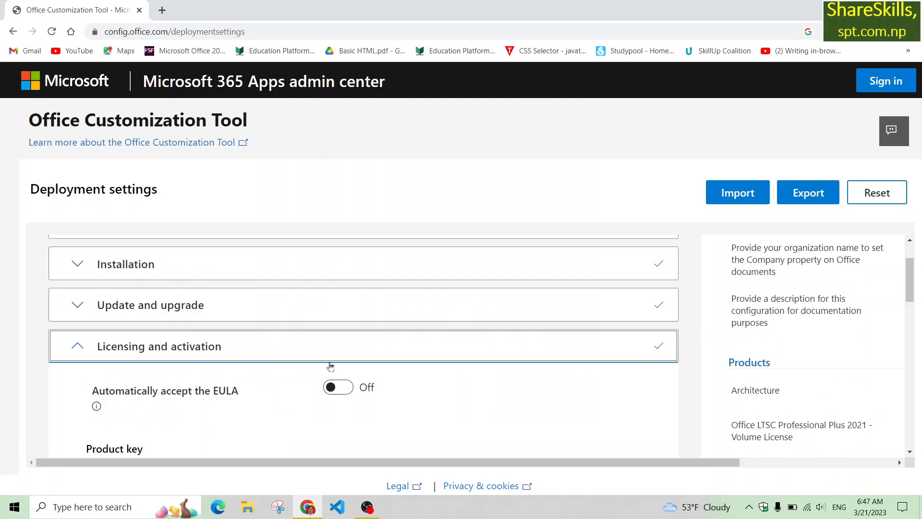
Review the licensing settings, keep KMS as the key type and user based activation, and continue to the general settings.
{"action": "scroll", "coordinate": [307, 354], "scroll_direction": "down", "scroll_amount": 5}
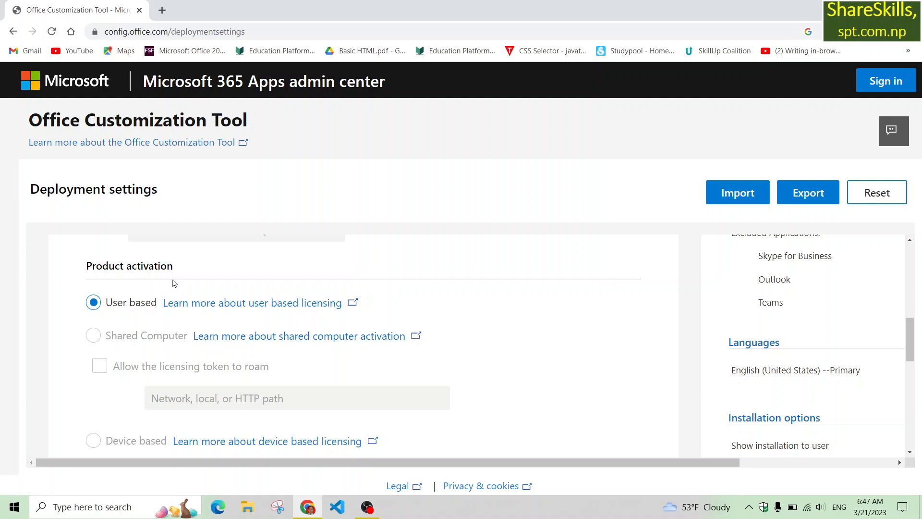
{"action": "scroll", "coordinate": [217, 344], "scroll_direction": "down", "scroll_amount": 2}
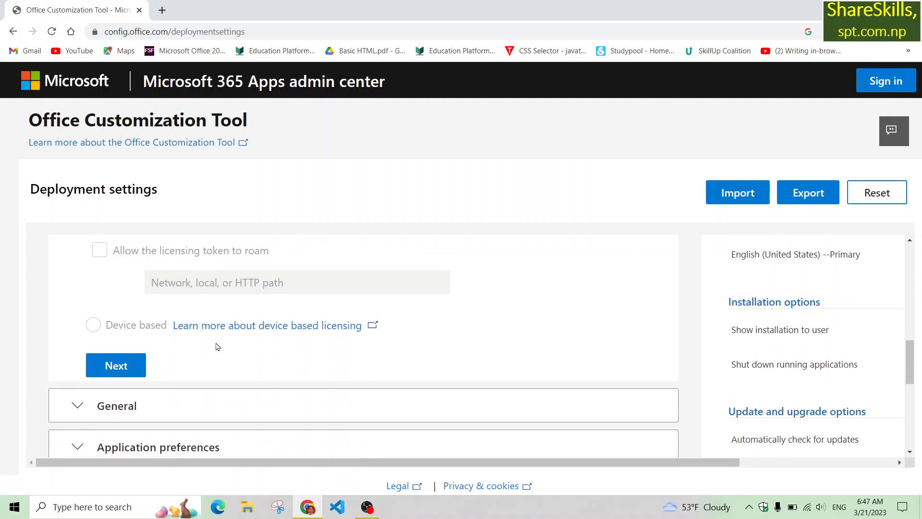
{"action": "scroll", "coordinate": [309, 323], "scroll_direction": "up", "scroll_amount": 2}
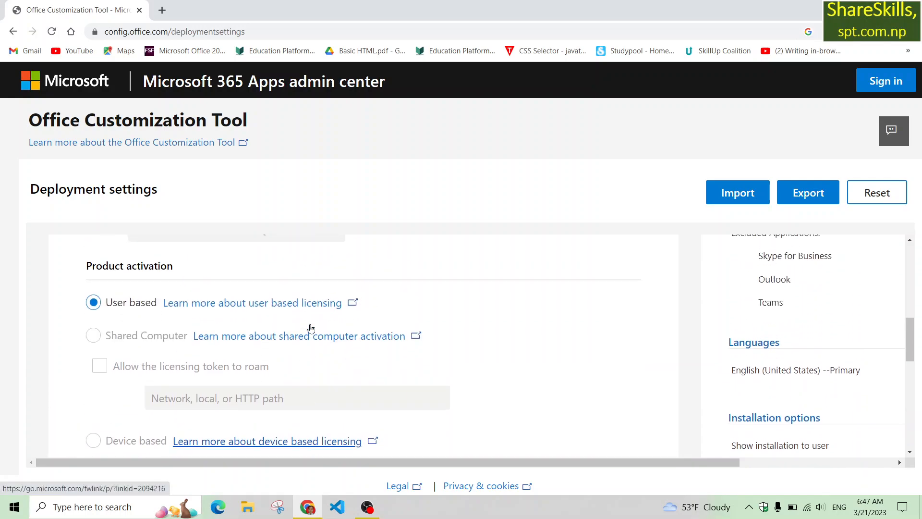
{"action": "scroll", "coordinate": [348, 322], "scroll_direction": "up", "scroll_amount": 2}
{"action": "scroll", "coordinate": [343, 323], "scroll_direction": "down", "scroll_amount": 1}
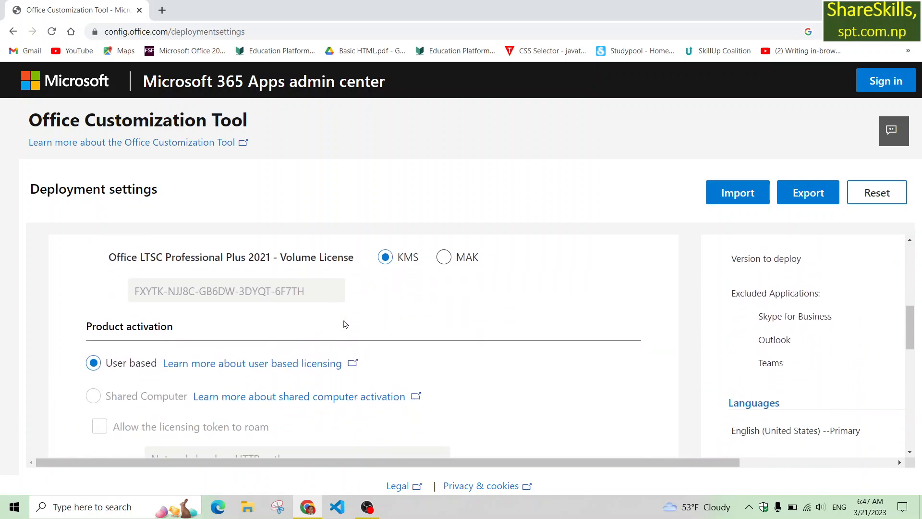
{"action": "scroll", "coordinate": [132, 273], "scroll_direction": "up", "scroll_amount": 1}
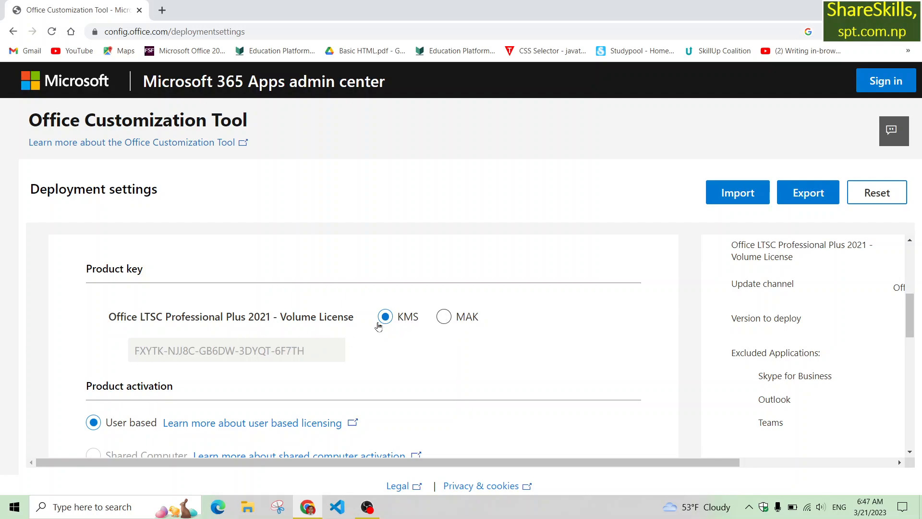
{"action": "scroll", "coordinate": [230, 317], "scroll_direction": "up", "scroll_amount": 4}
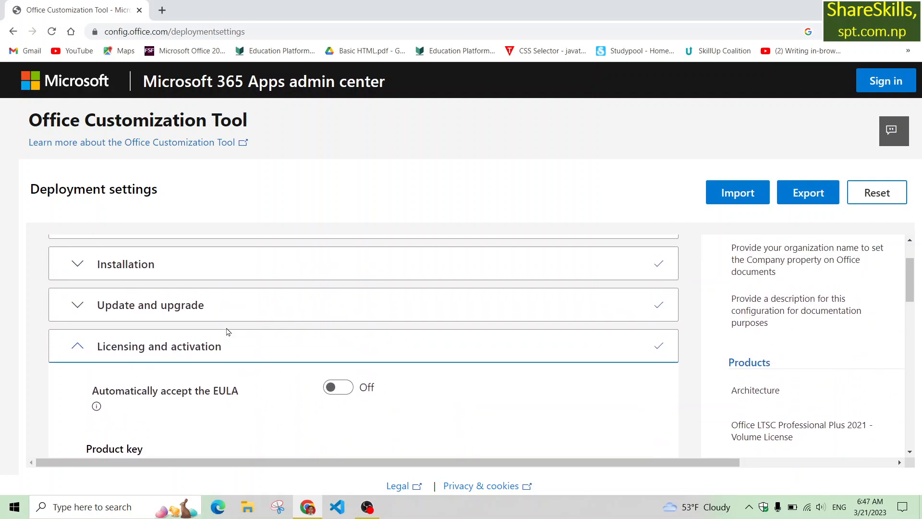
{"action": "scroll", "coordinate": [228, 332], "scroll_direction": "down", "scroll_amount": 4}
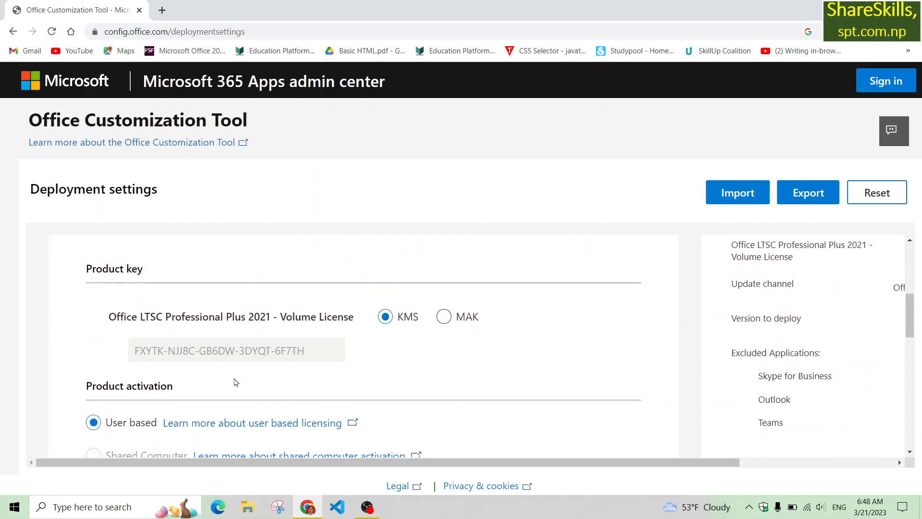
{"action": "scroll", "coordinate": [235, 382], "scroll_direction": "down", "scroll_amount": 3}
{"action": "scroll", "coordinate": [251, 347], "scroll_direction": "down", "scroll_amount": 3}
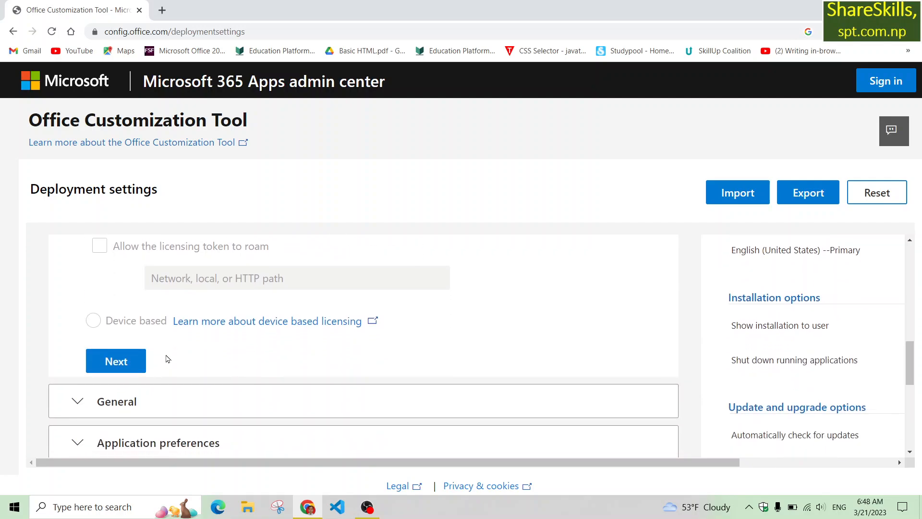
{"action": "left_click", "coordinate": [114, 362]}
Leave the organization name and configuration description blank and continue to the application preferences.
{"action": "scroll", "coordinate": [327, 371], "scroll_direction": "down", "scroll_amount": 5}
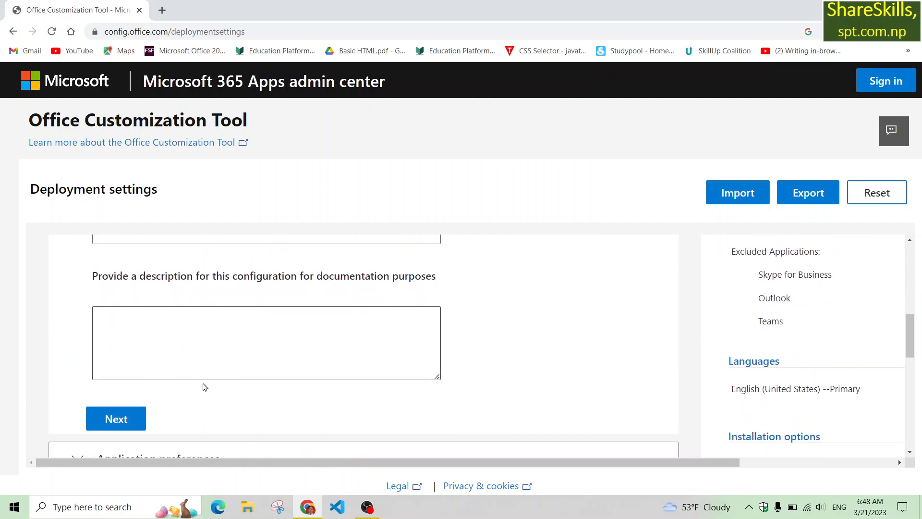
{"action": "scroll", "coordinate": [202, 399], "scroll_direction": "down", "scroll_amount": 1}
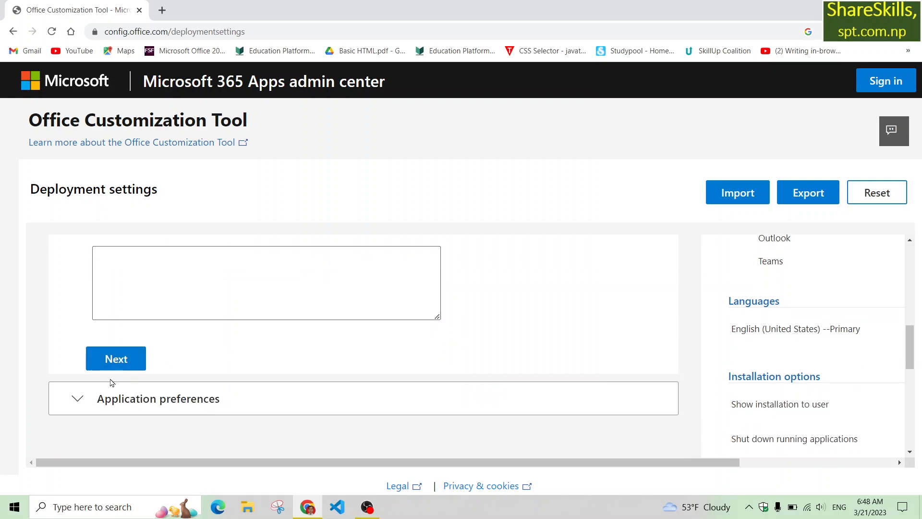
{"action": "scroll", "coordinate": [239, 347], "scroll_direction": "up", "scroll_amount": 2}
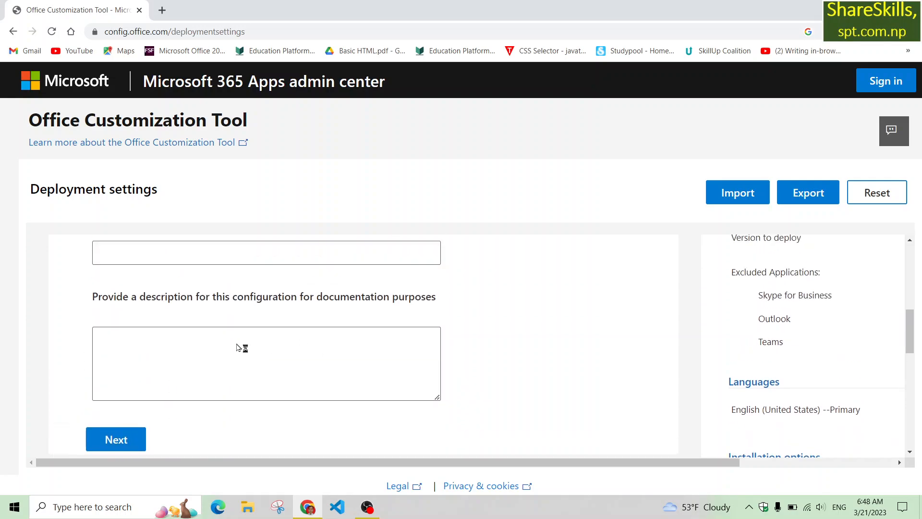
{"action": "scroll", "coordinate": [157, 347], "scroll_direction": "up", "scroll_amount": 2}
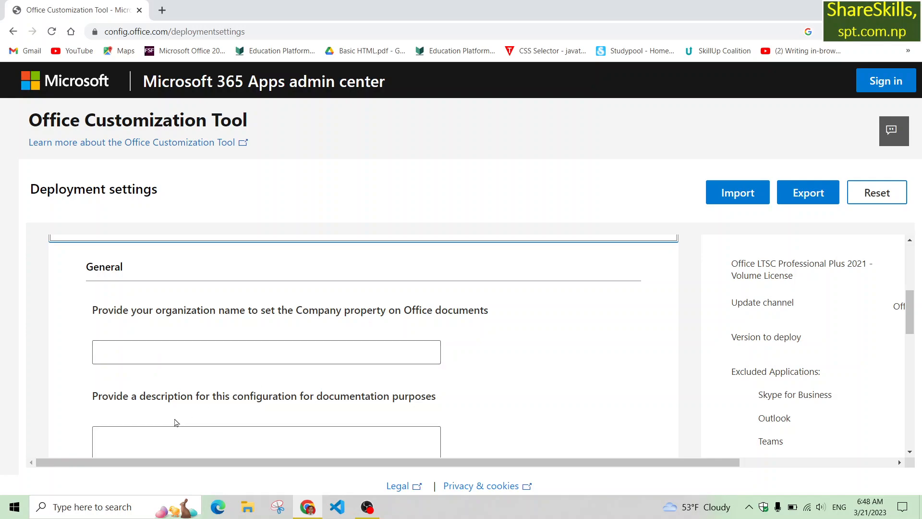
{"action": "scroll", "coordinate": [175, 422], "scroll_direction": "down", "scroll_amount": 3}
{"action": "left_click", "coordinate": [118, 365]}
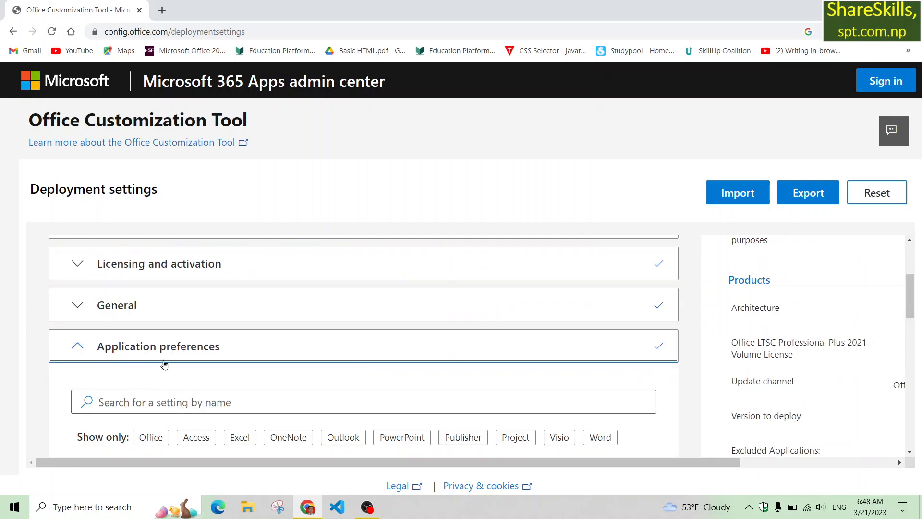
Finish the deployment settings while keeping all application preferences at their defaults.
{"action": "scroll", "coordinate": [340, 353], "scroll_direction": "down", "scroll_amount": 8}
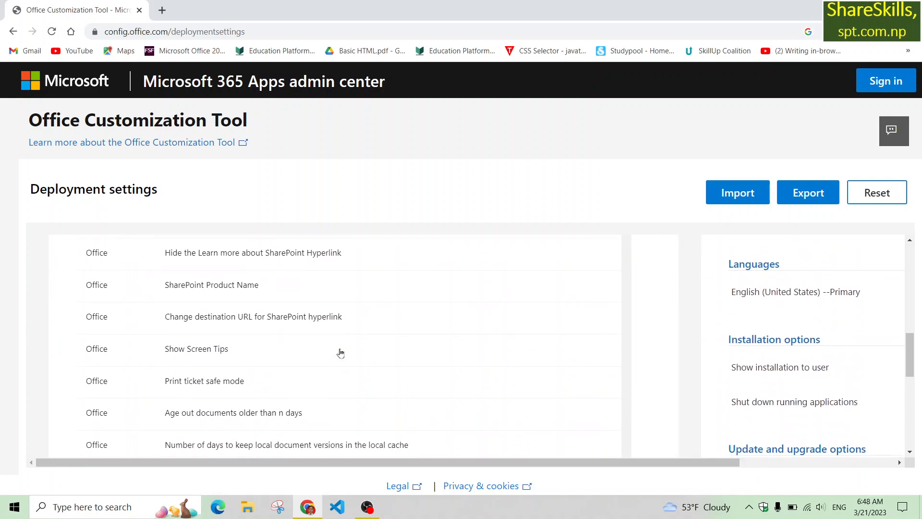
{"action": "left_click_drag", "start_coordinate": [920, 358], "coordinate": [921, 454]}
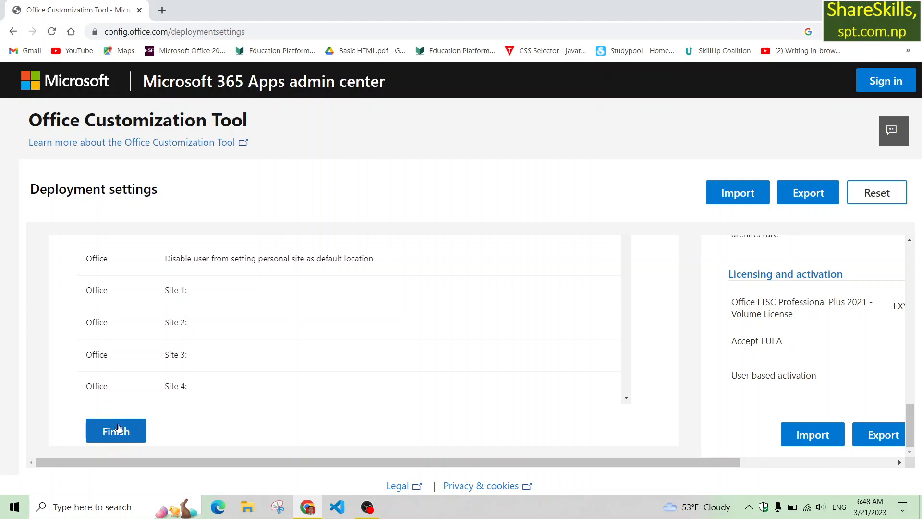
{"action": "left_click", "coordinate": [110, 438]}
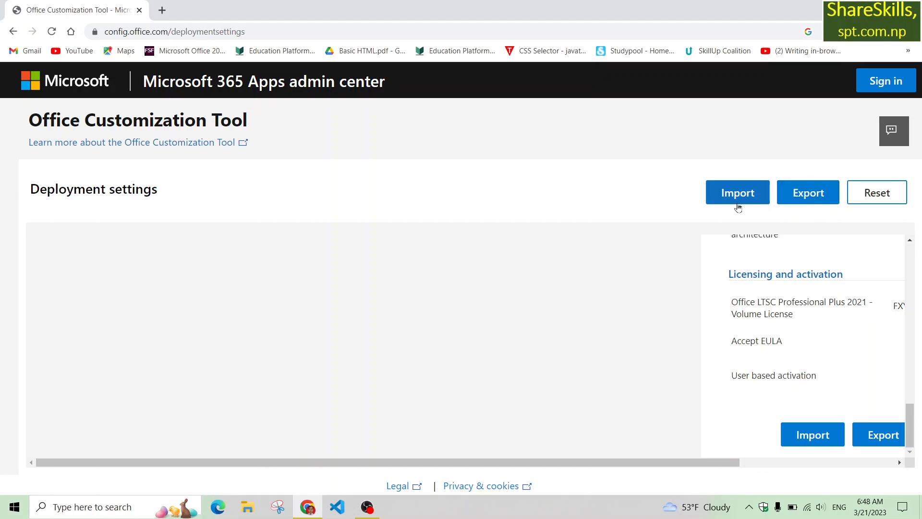
Export the configuration as Configuration, using Office Open XML formats as the default file format and accepting the license agreement.
{"action": "left_click", "coordinate": [819, 194]}
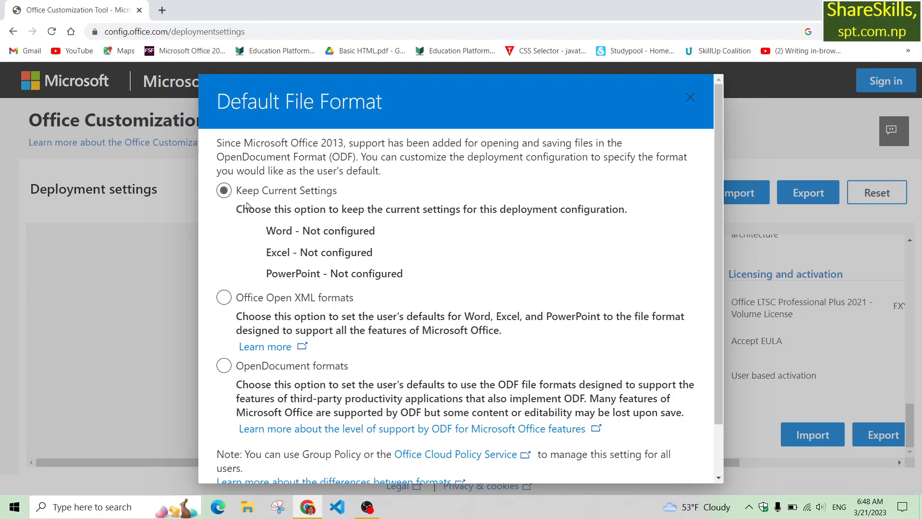
{"action": "scroll", "coordinate": [391, 260], "scroll_direction": "down", "scroll_amount": 1}
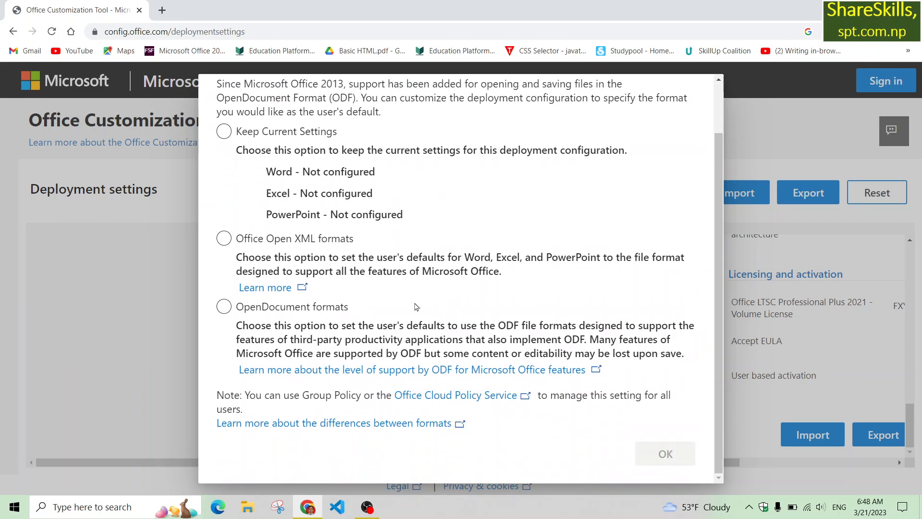
{"action": "scroll", "coordinate": [471, 263], "scroll_direction": "up", "scroll_amount": 1}
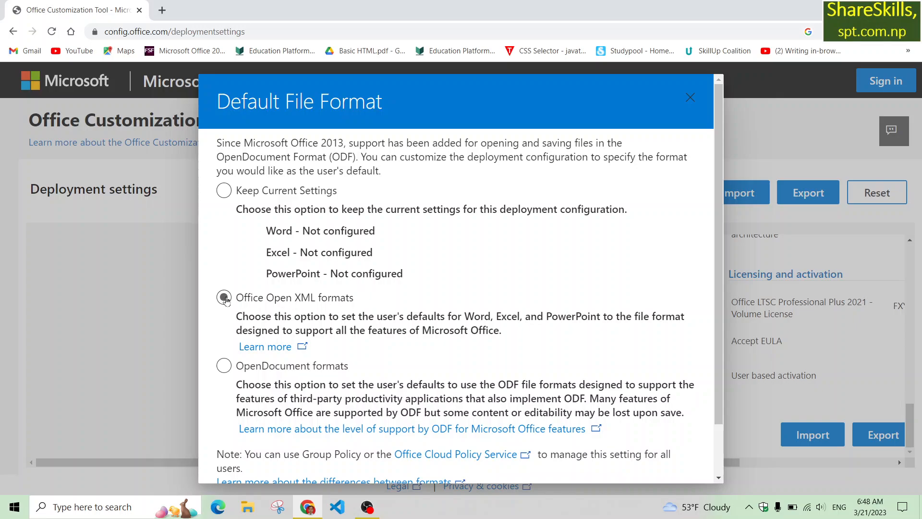
{"action": "left_click", "coordinate": [243, 303]}
{"action": "scroll", "coordinate": [512, 338], "scroll_direction": "down", "scroll_amount": 2}
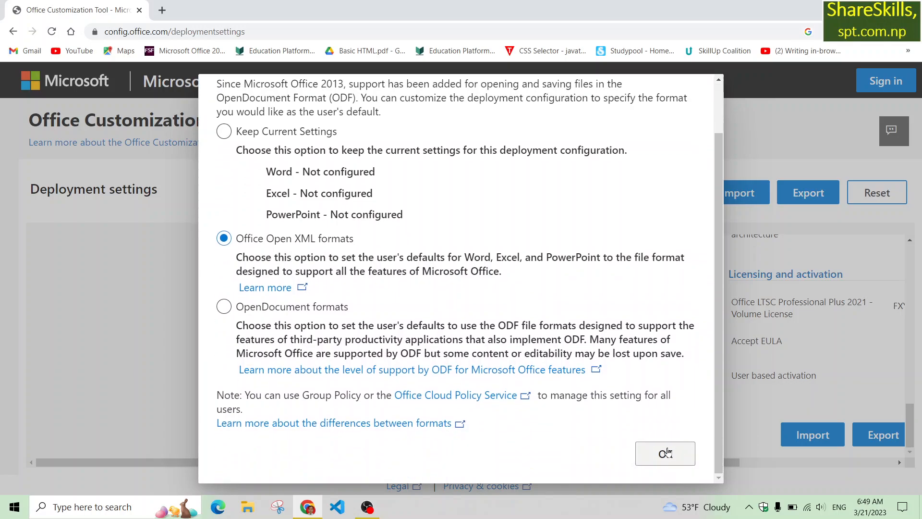
{"action": "left_click", "coordinate": [663, 453]}
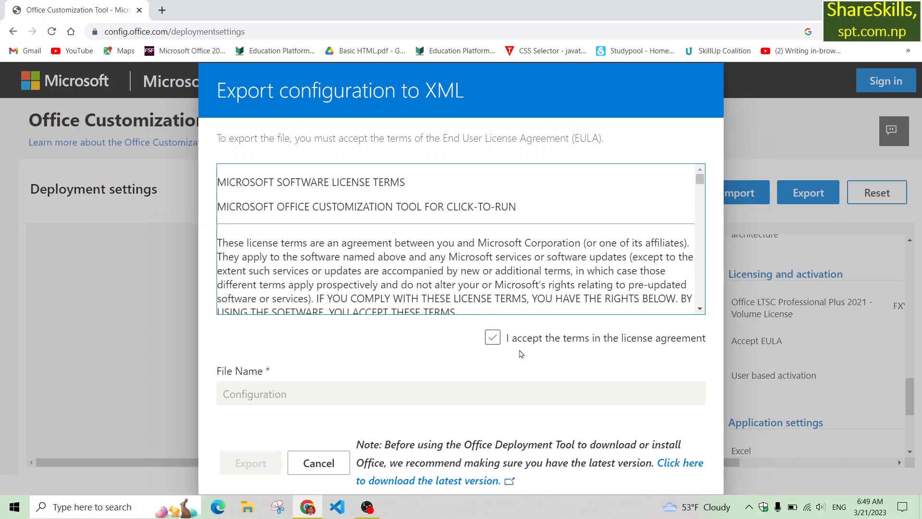
{"action": "left_click", "coordinate": [494, 338]}
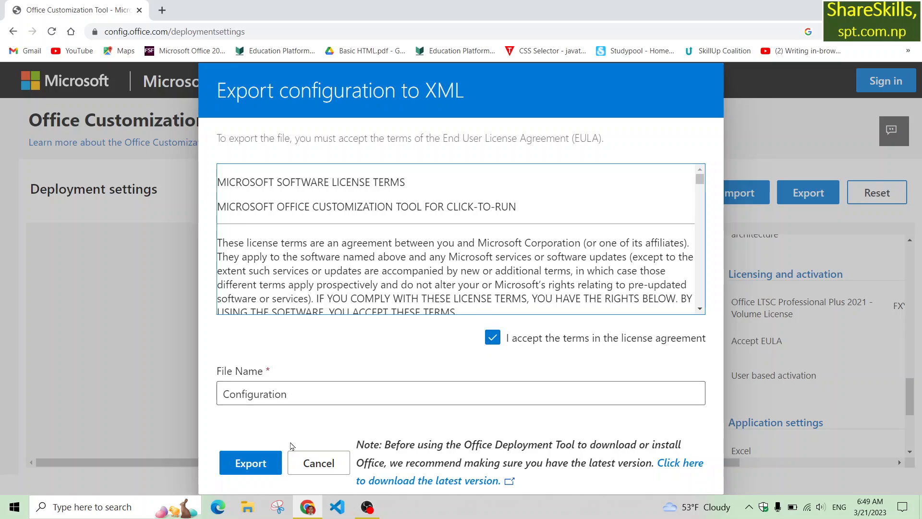
{"action": "left_click", "coordinate": [250, 463]}
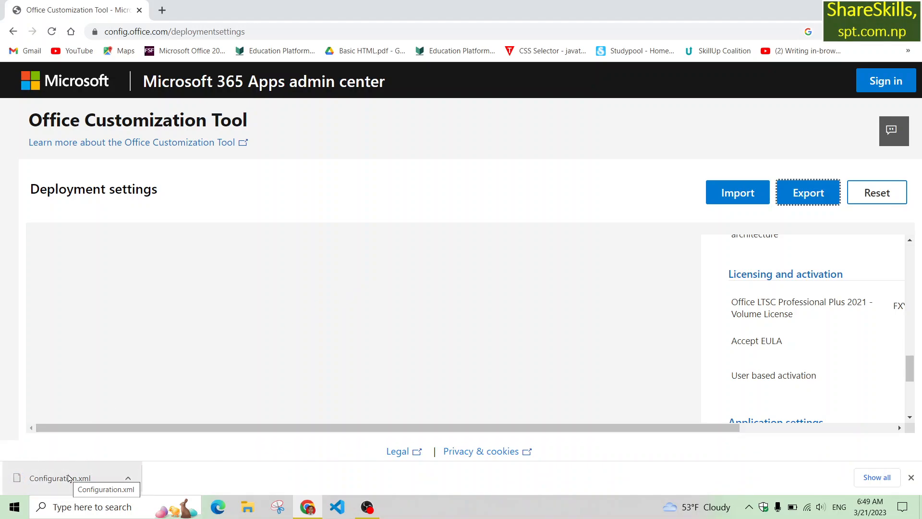
Switch to File Explorer and open the Downloads folder to locate the exported Configuration file.
{"action": "left_click", "coordinate": [250, 511]}
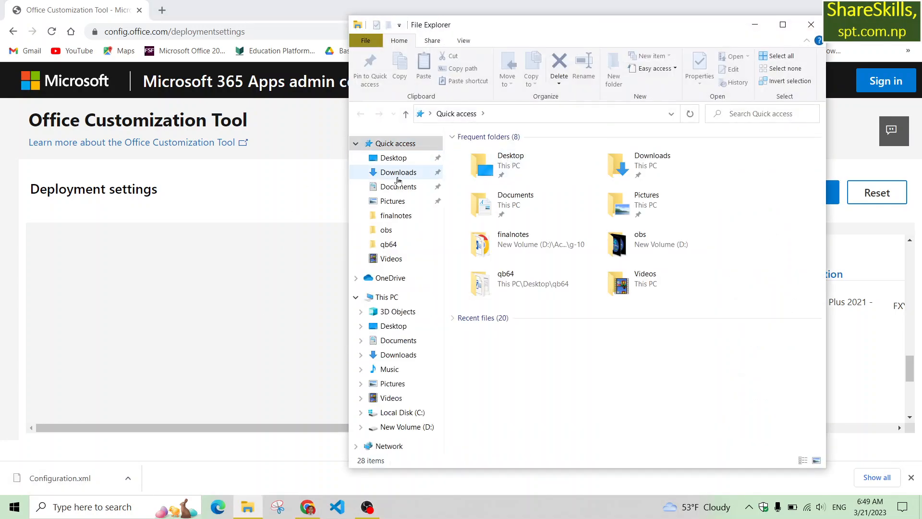
{"action": "left_click", "coordinate": [397, 173]}
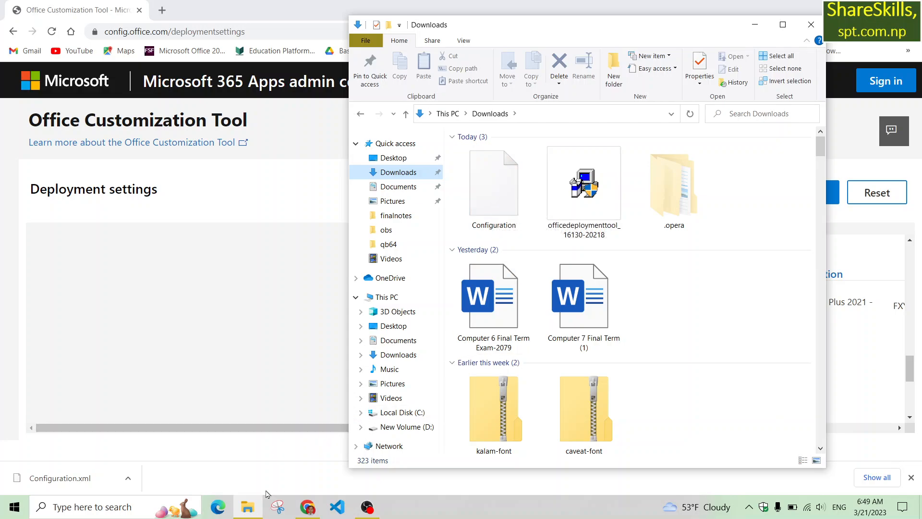
{"action": "mouse_move", "coordinate": [249, 510]}
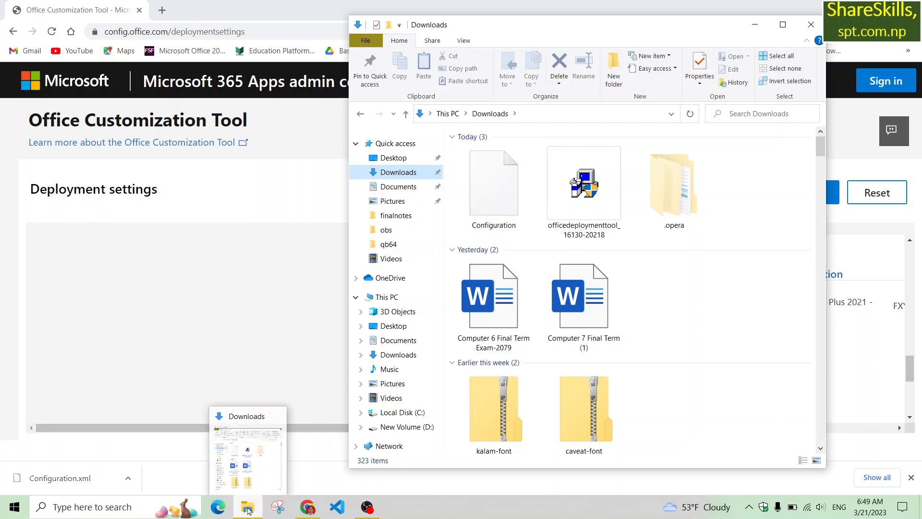
Create a folder named office 2021 on Local Disk (C:).
{"action": "left_click", "coordinate": [405, 416]}
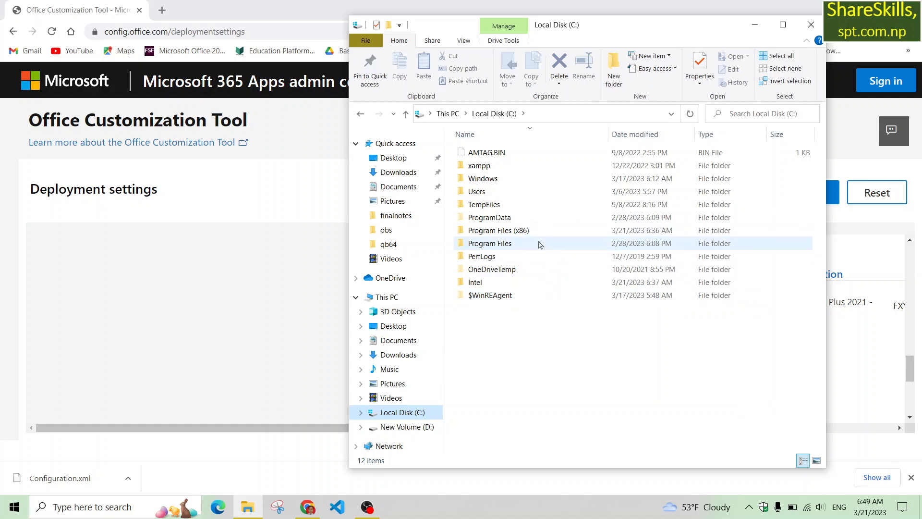
{"action": "right_click", "coordinate": [527, 340]}
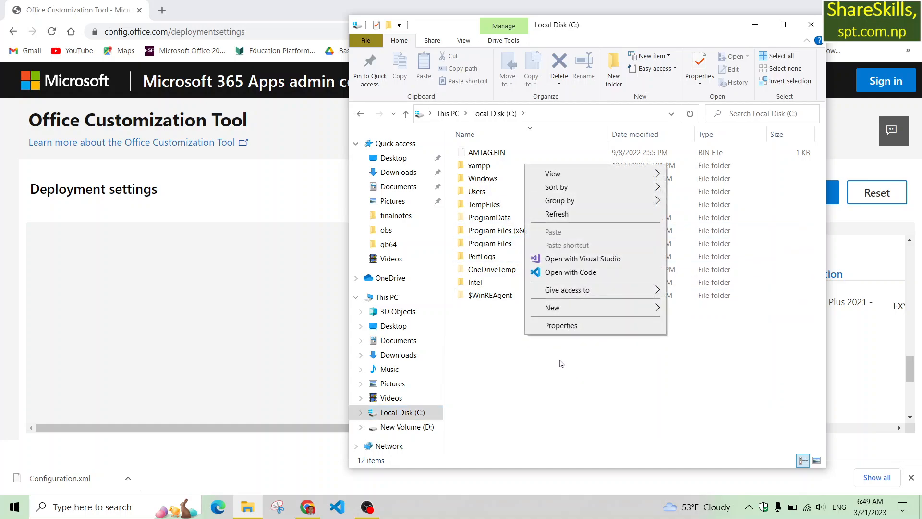
{"action": "mouse_move", "coordinate": [621, 313]}
{"action": "left_click", "coordinate": [701, 310]}
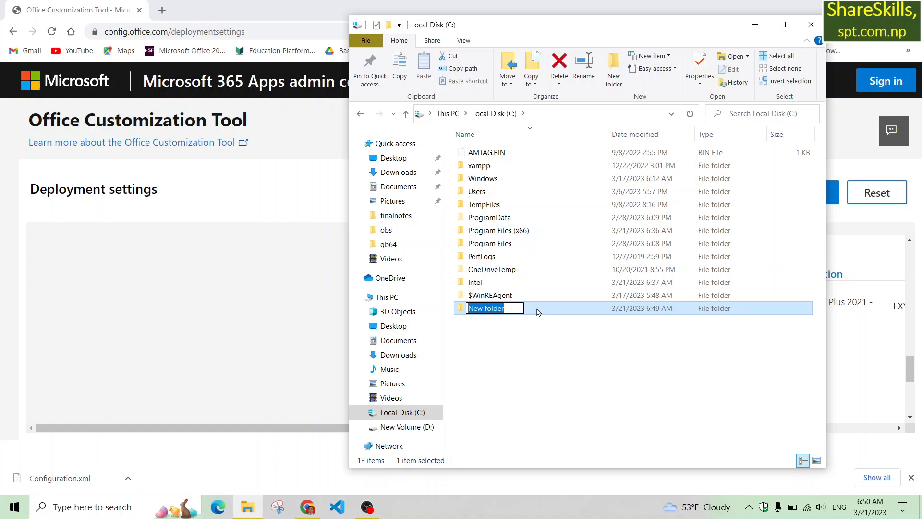
{"action": "type", "text": "offic"}
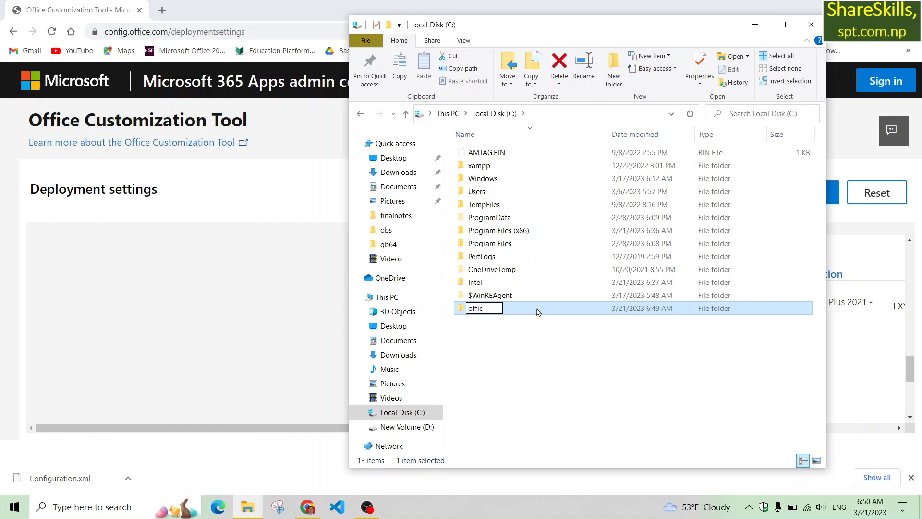
{"action": "type", "text": "e 2021"}
{"action": "key", "text": "Return"}
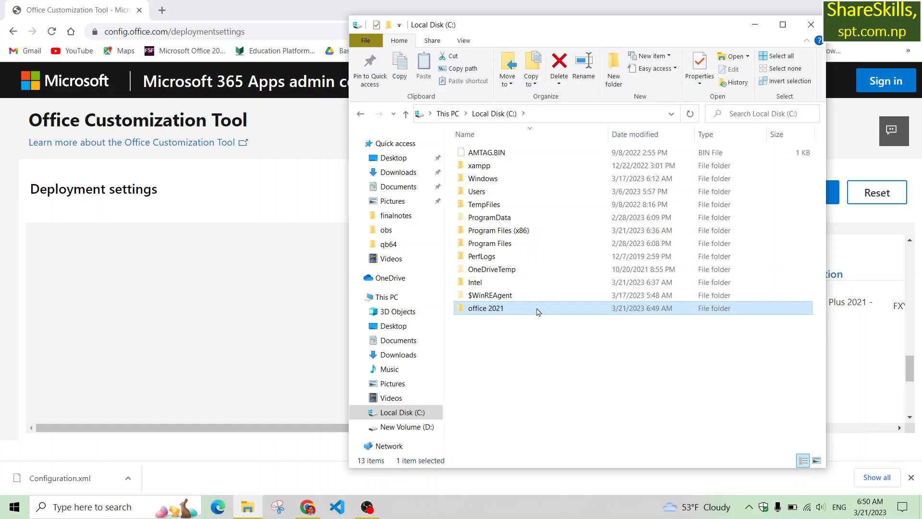
Move the exported Configuration file from Downloads into the office 2021 folder, with both folders open in separate windows.
{"action": "double_click", "coordinate": [536, 312]}
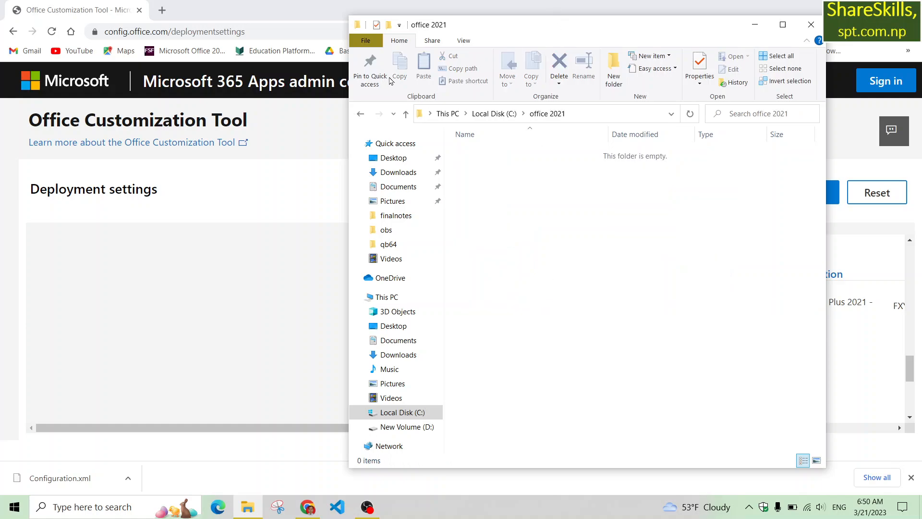
{"action": "left_click_drag", "start_coordinate": [500, 41], "coordinate": [412, 29]}
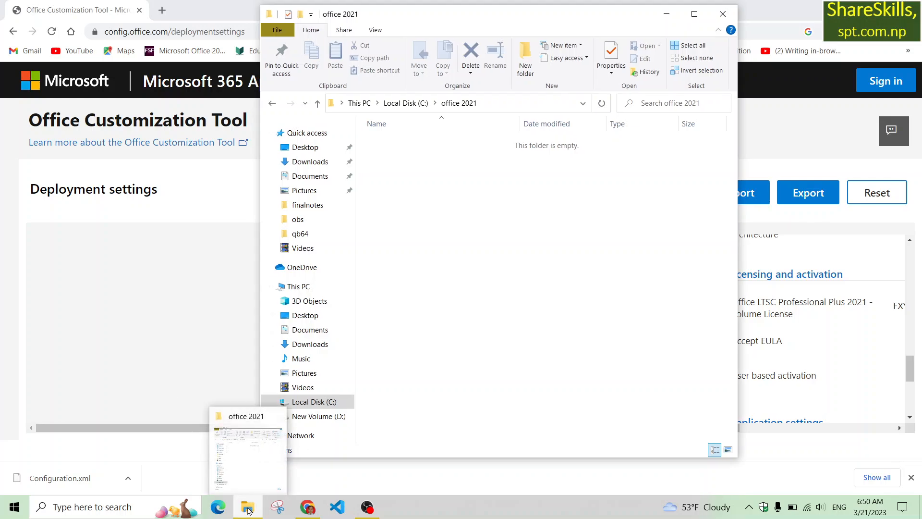
{"action": "right_click", "coordinate": [309, 165]}
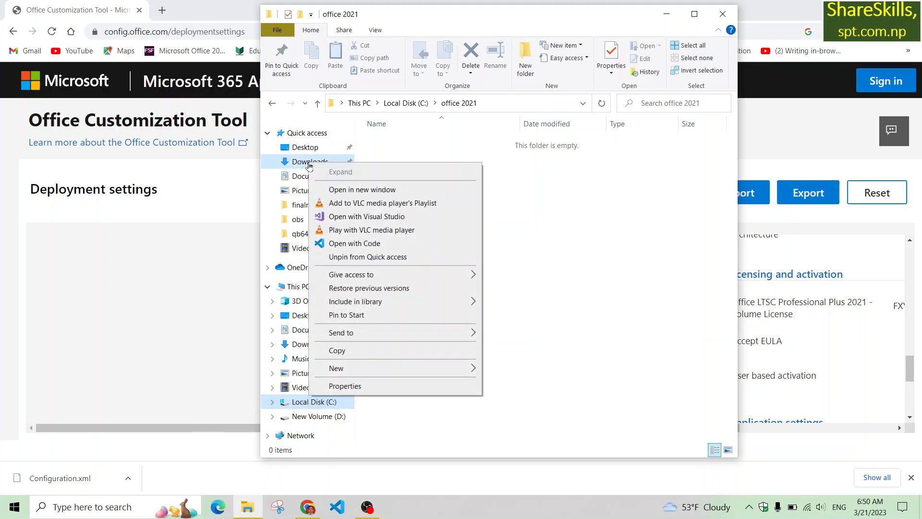
{"action": "left_click", "coordinate": [362, 191]}
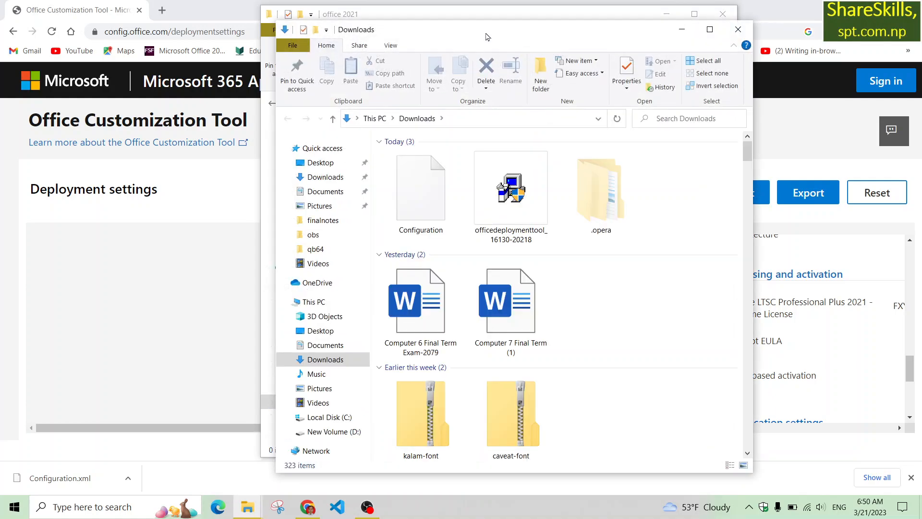
{"action": "left_click_drag", "start_coordinate": [487, 37], "coordinate": [458, 210]}
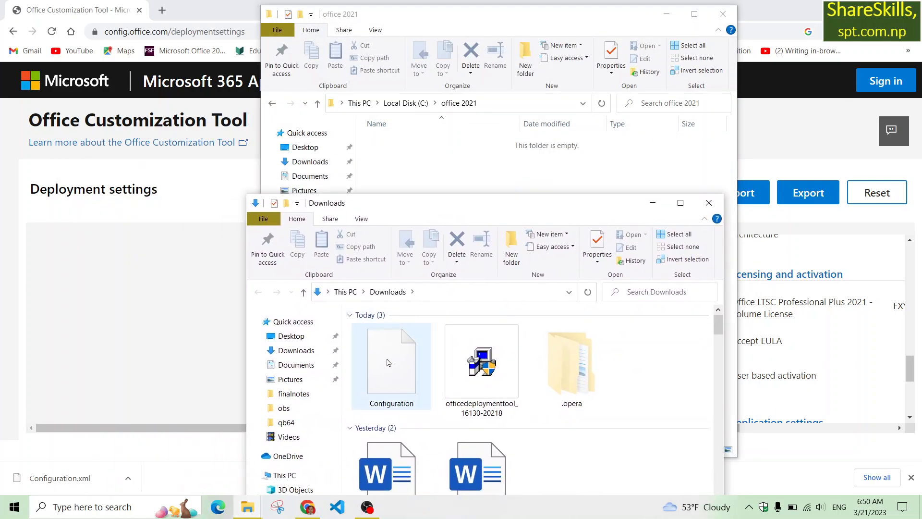
{"action": "left_click_drag", "start_coordinate": [388, 366], "coordinate": [425, 178]}
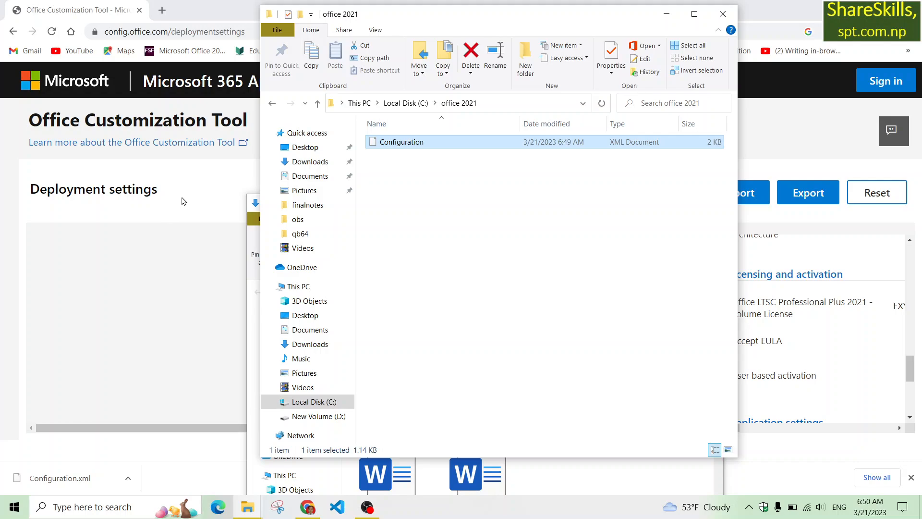
Search the web in a new tab for download microsoft office development tools 2021 and download the Office Deployment Tool from Microsoft.
{"action": "left_click", "coordinate": [187, 14]}
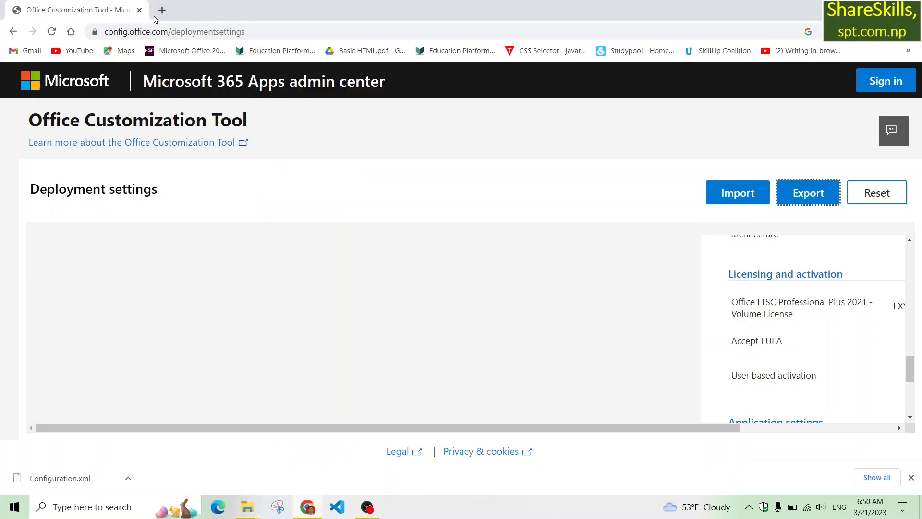
{"action": "left_click", "coordinate": [162, 10]}
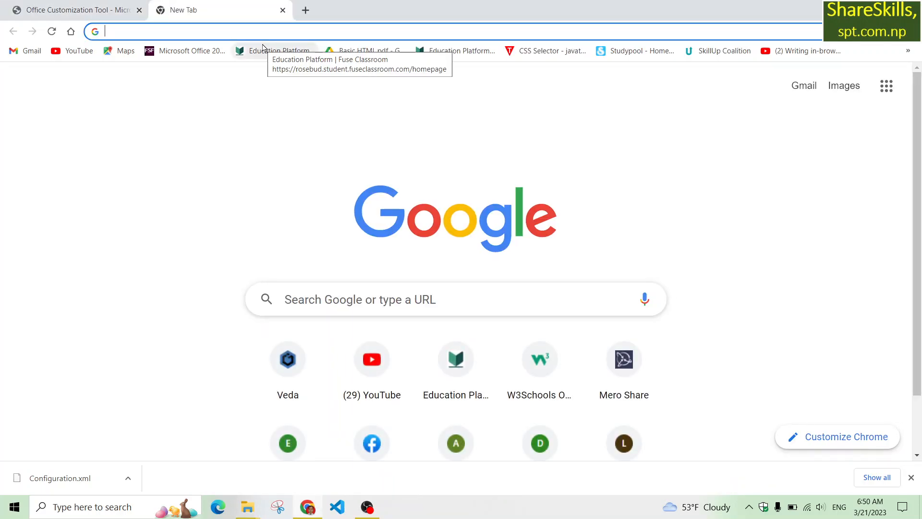
{"action": "type", "text": "dow"}
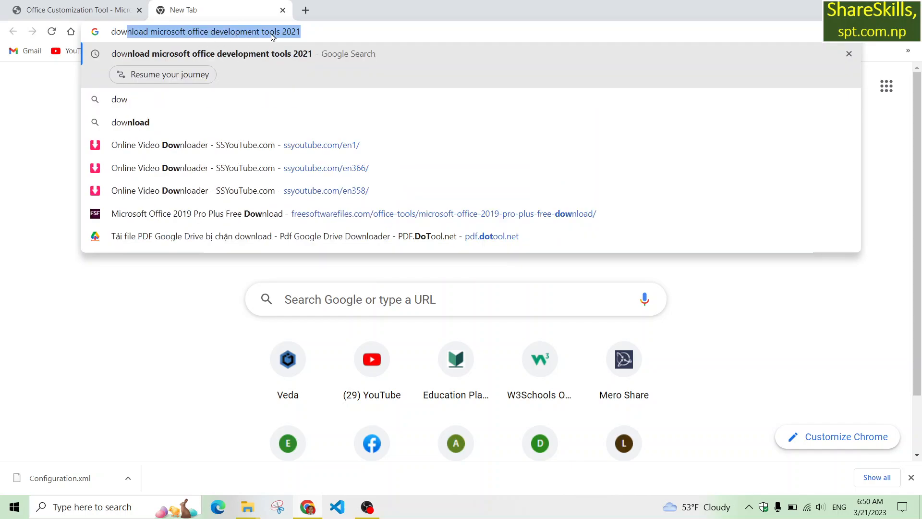
{"action": "key", "text": "Return"}
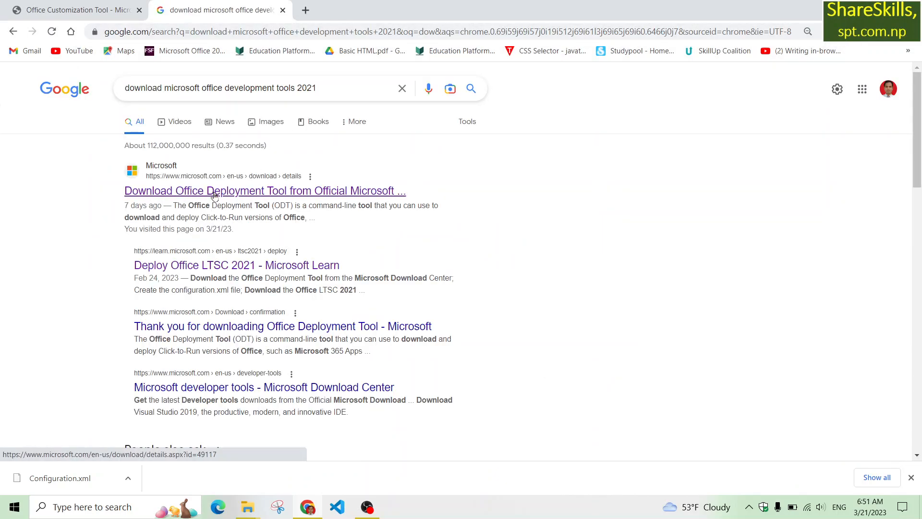
{"action": "left_click", "coordinate": [286, 197]}
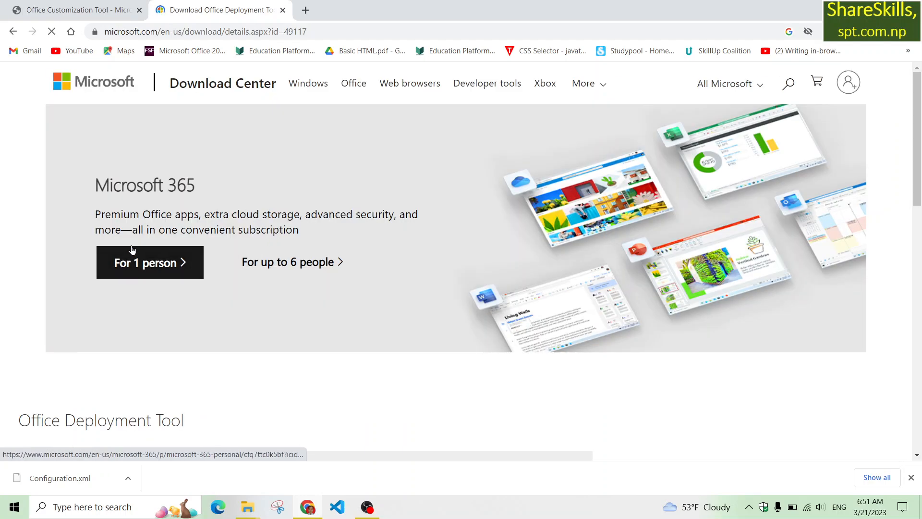
{"action": "scroll", "coordinate": [318, 253], "scroll_direction": "down", "scroll_amount": 4}
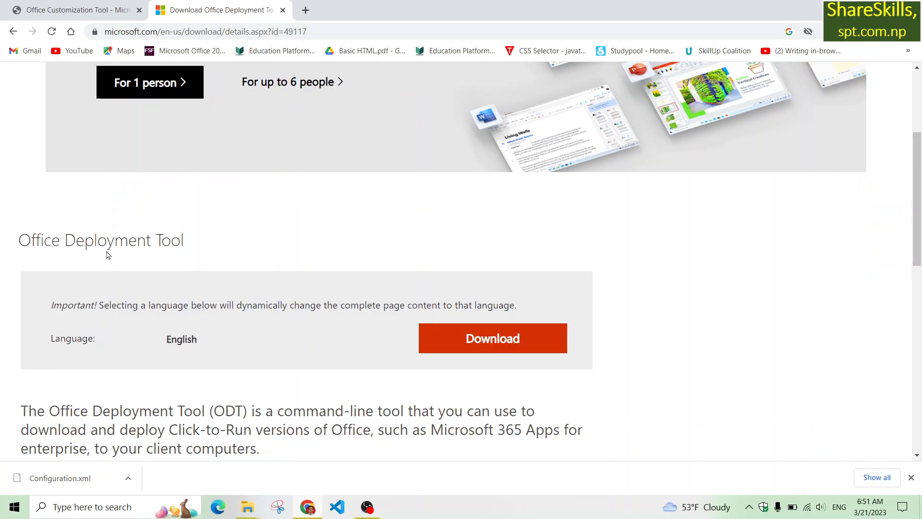
{"action": "left_click", "coordinate": [499, 340]}
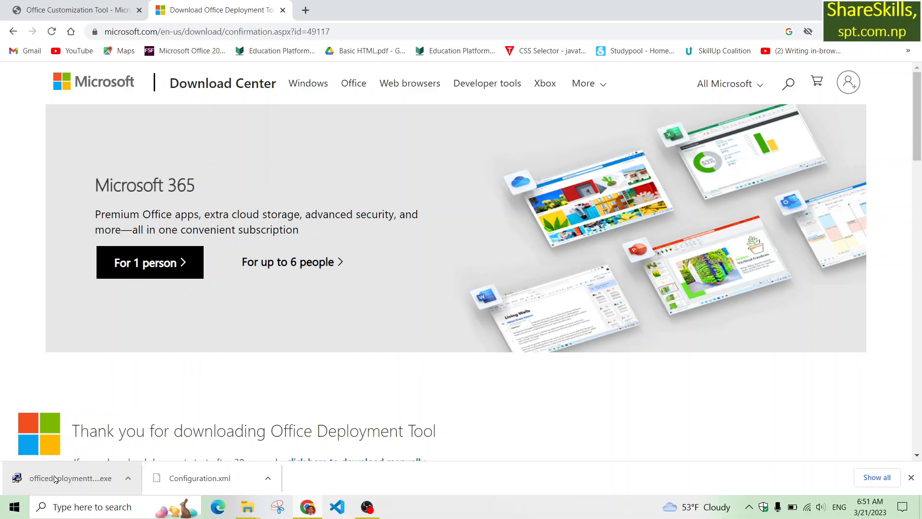
Run the downloaded Office Deployment Tool and accept the Microsoft Software License Terms.
{"action": "left_click", "coordinate": [55, 479]}
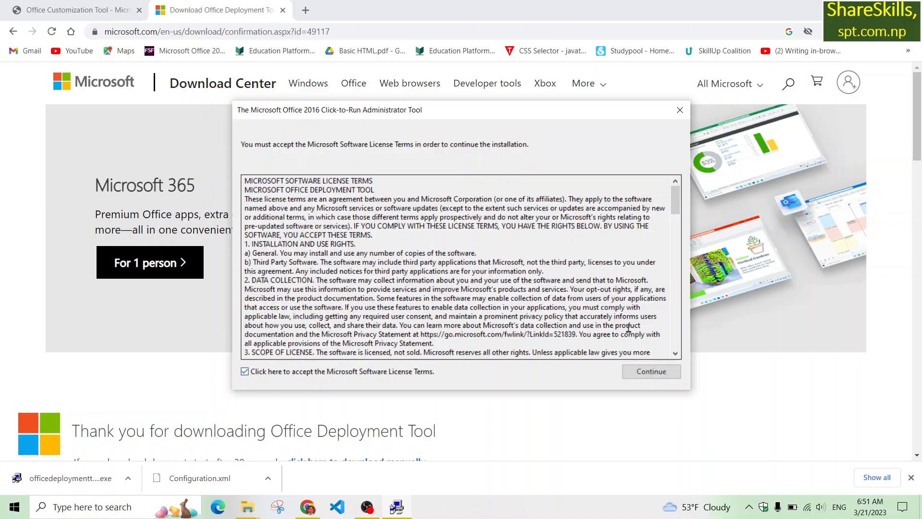
{"action": "left_click", "coordinate": [373, 374]}
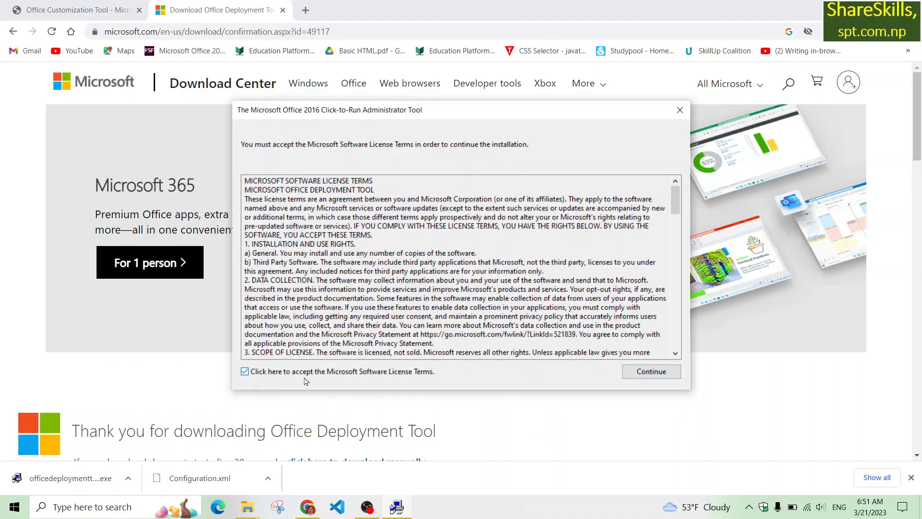
{"action": "left_click", "coordinate": [660, 373]}
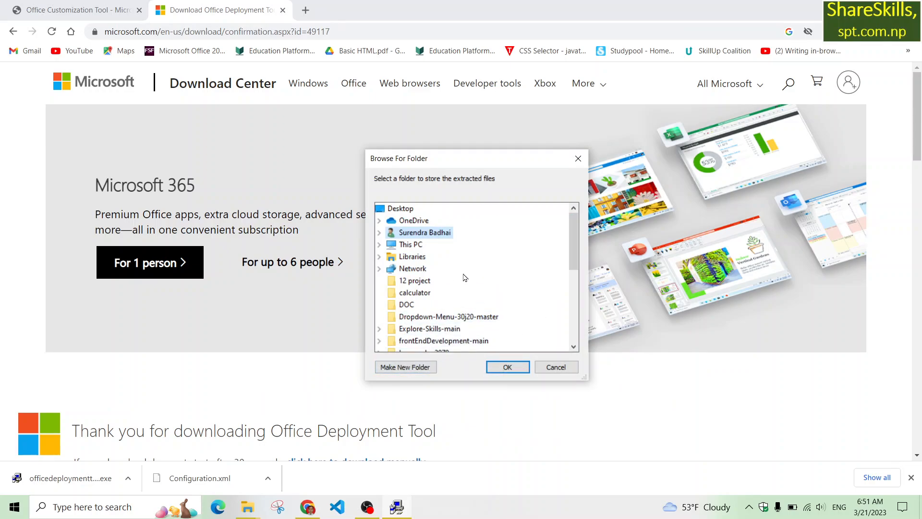
Extract the deployment tool's files into a new folder named office on Local Disk (C:).
{"action": "scroll", "coordinate": [431, 275], "scroll_direction": "down", "scroll_amount": 1}
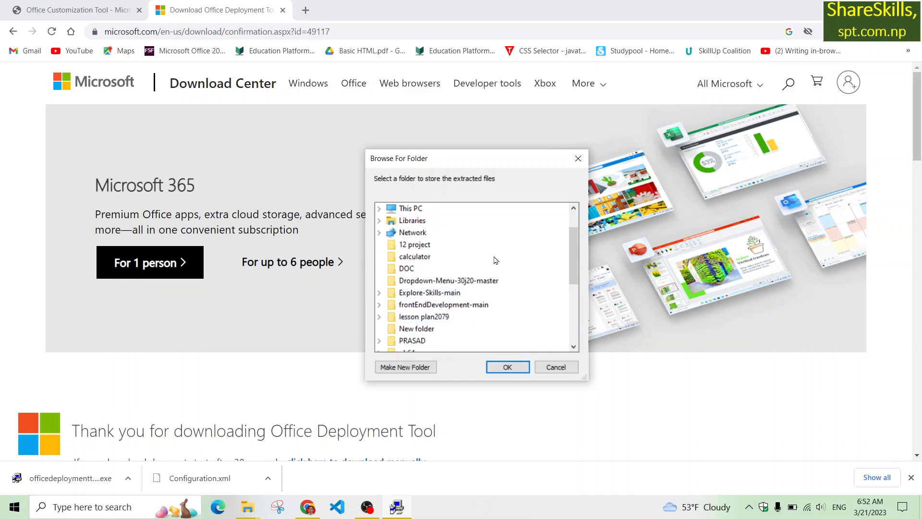
{"action": "double_click", "coordinate": [416, 212]}
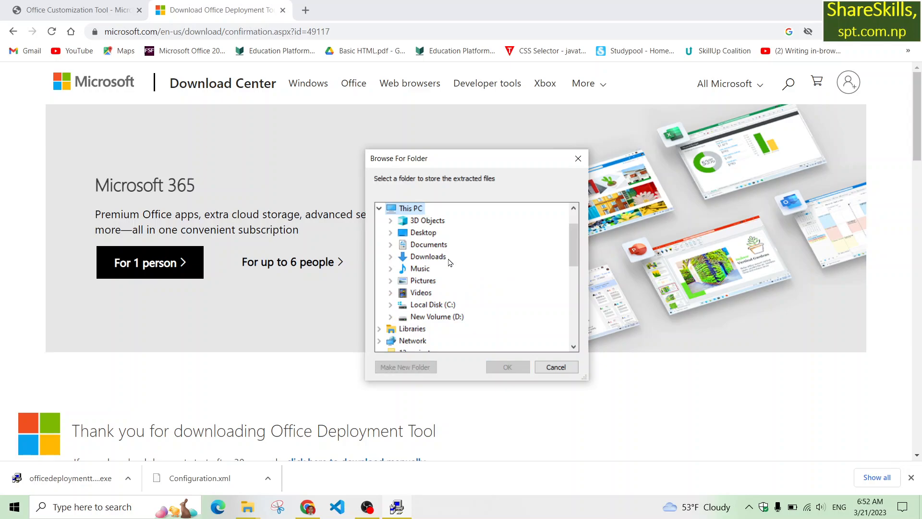
{"action": "double_click", "coordinate": [447, 306]}
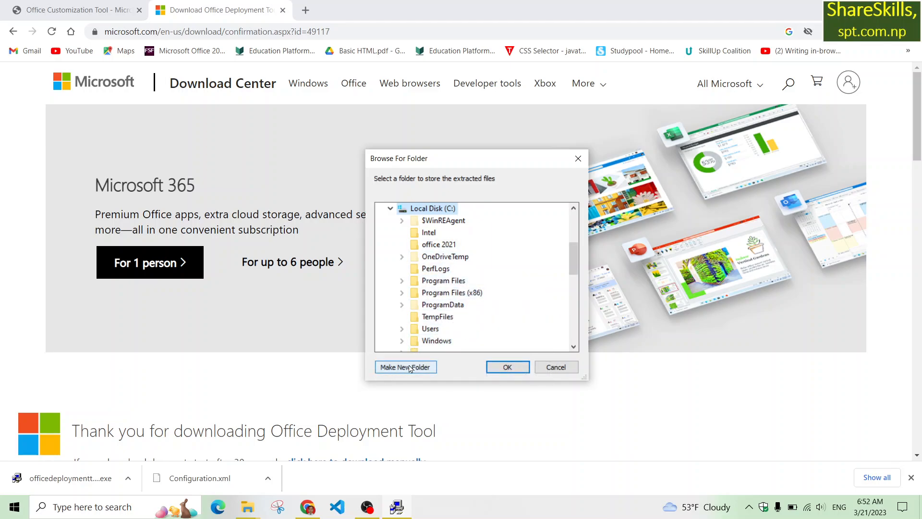
{"action": "scroll", "coordinate": [437, 317], "scroll_direction": "down", "scroll_amount": 1}
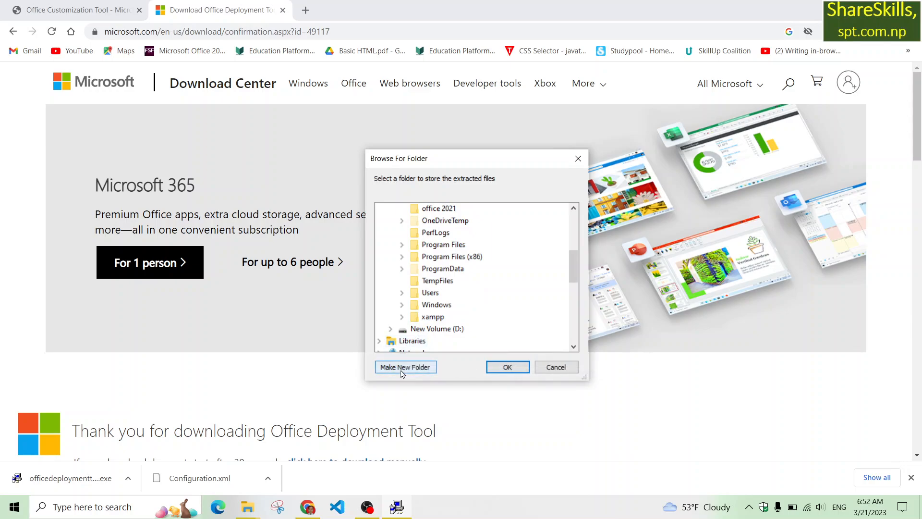
{"action": "left_click", "coordinate": [401, 368]}
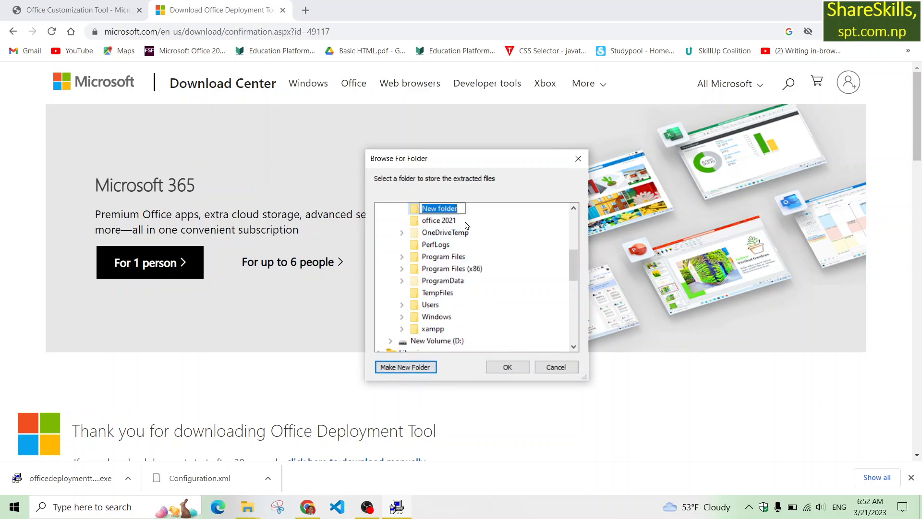
{"action": "type", "text": "office"}
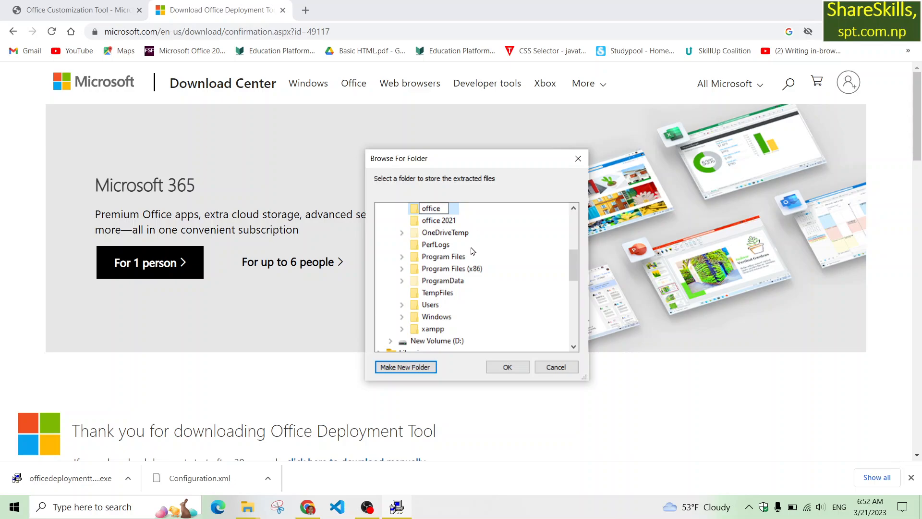
{"action": "left_click", "coordinate": [504, 368]}
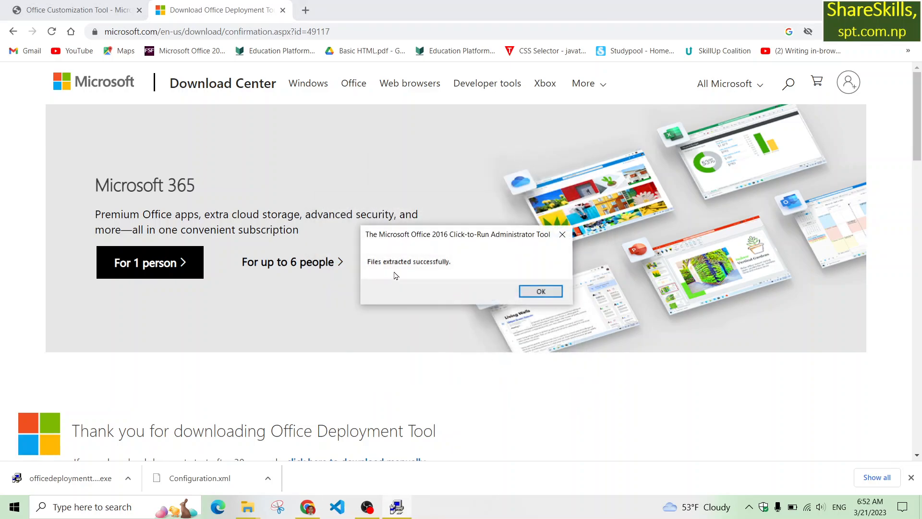
{"action": "left_click", "coordinate": [541, 293]}
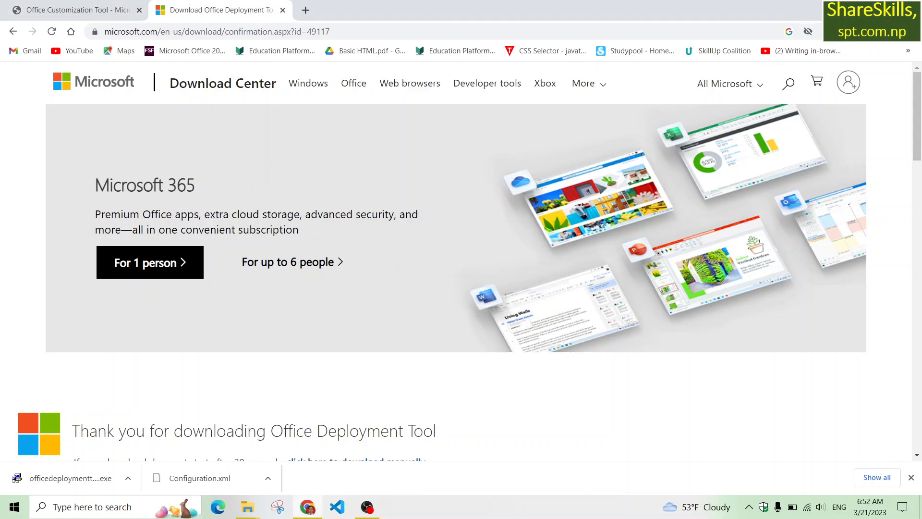
Switch to File Explorer and open the office folder on Local Disk (C:) in a separate window beside the office 2021 folder.
{"action": "left_click", "coordinate": [248, 513]}
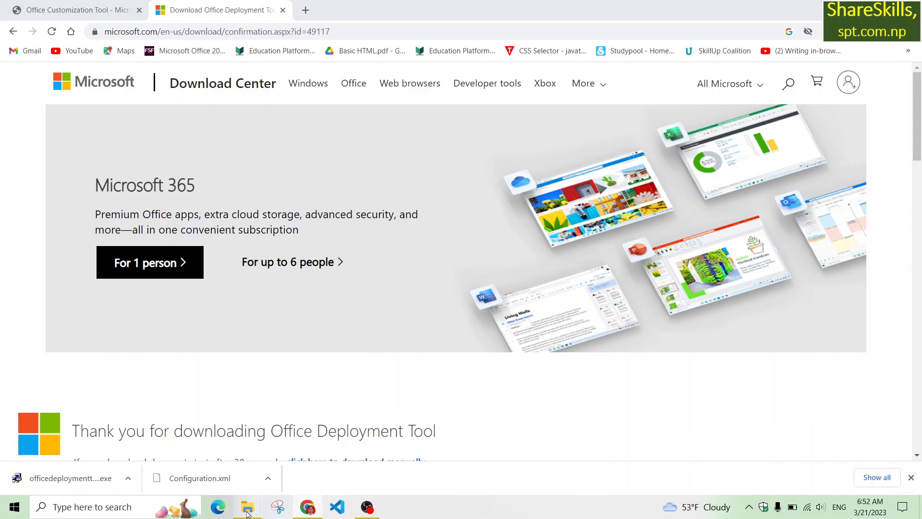
{"action": "left_click", "coordinate": [228, 467]}
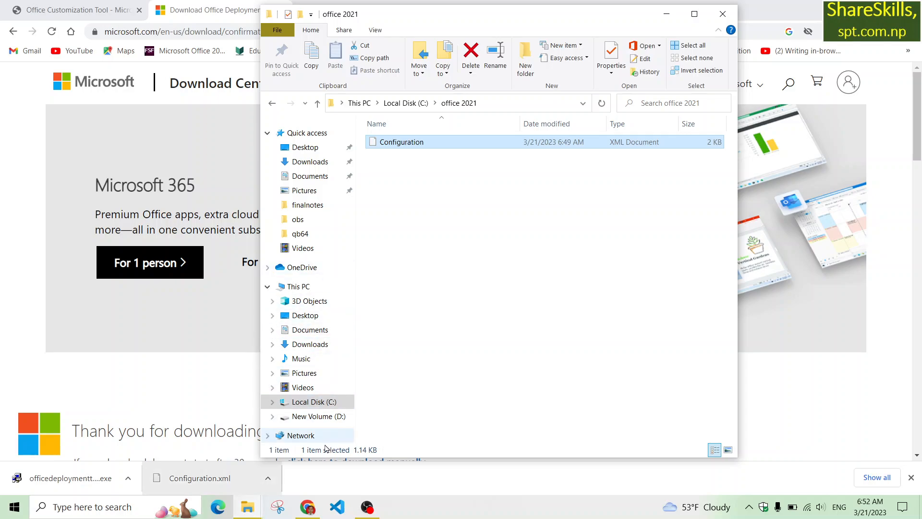
{"action": "right_click", "coordinate": [314, 404]}
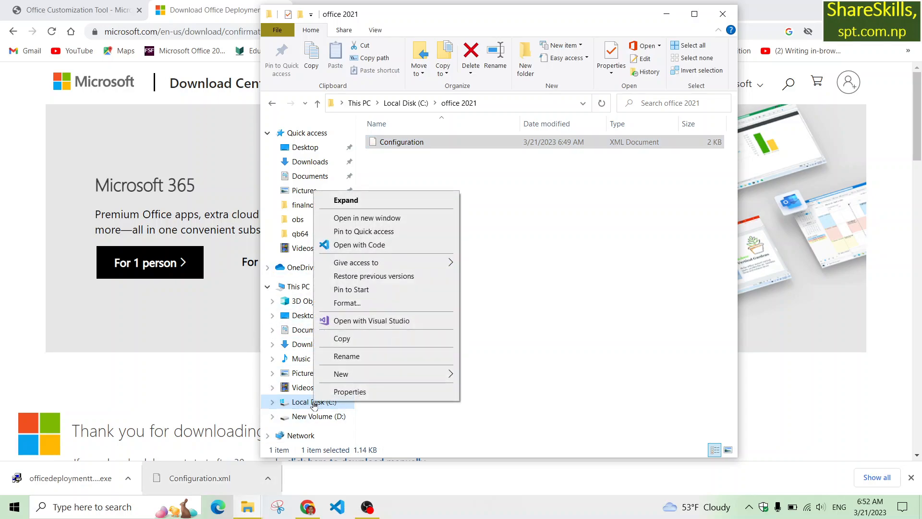
{"action": "left_click", "coordinate": [358, 218]}
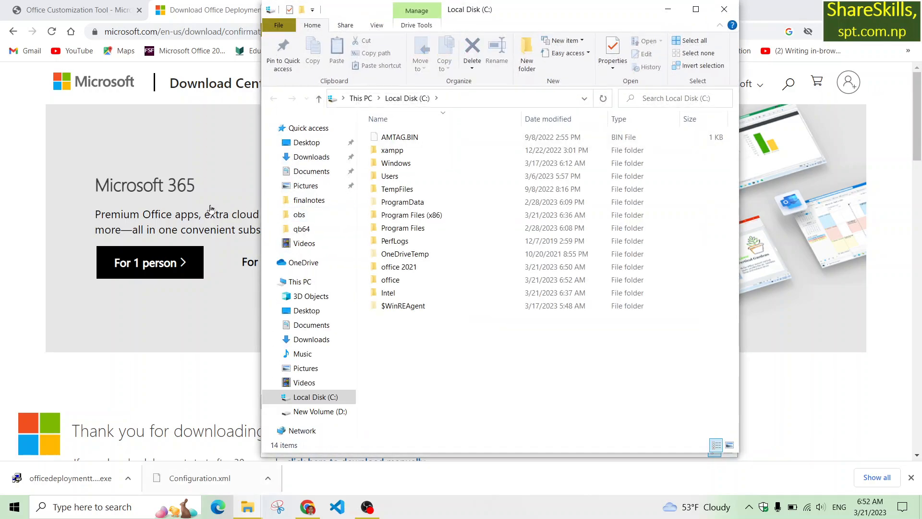
{"action": "left_click_drag", "start_coordinate": [538, 14], "coordinate": [289, 33]}
{"action": "key", "text": "super+Right"}
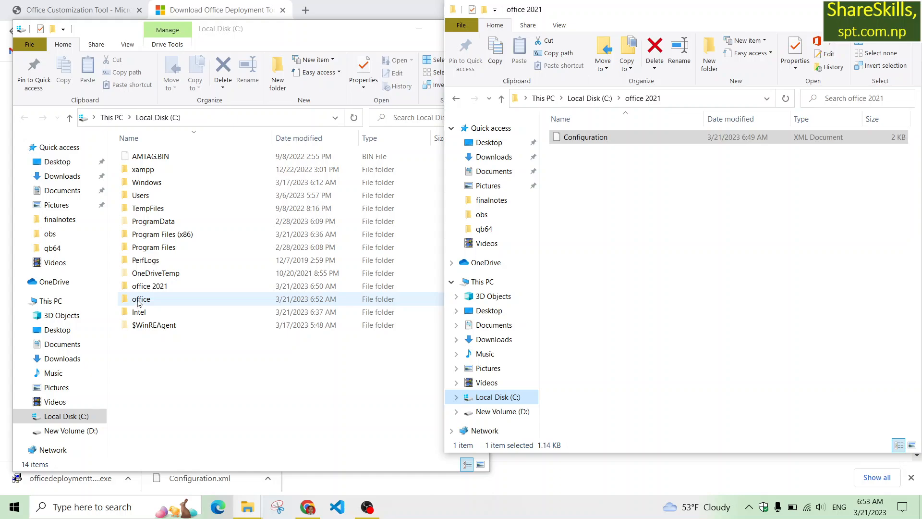
{"action": "left_click", "coordinate": [139, 302]}
{"action": "double_click", "coordinate": [140, 299]}
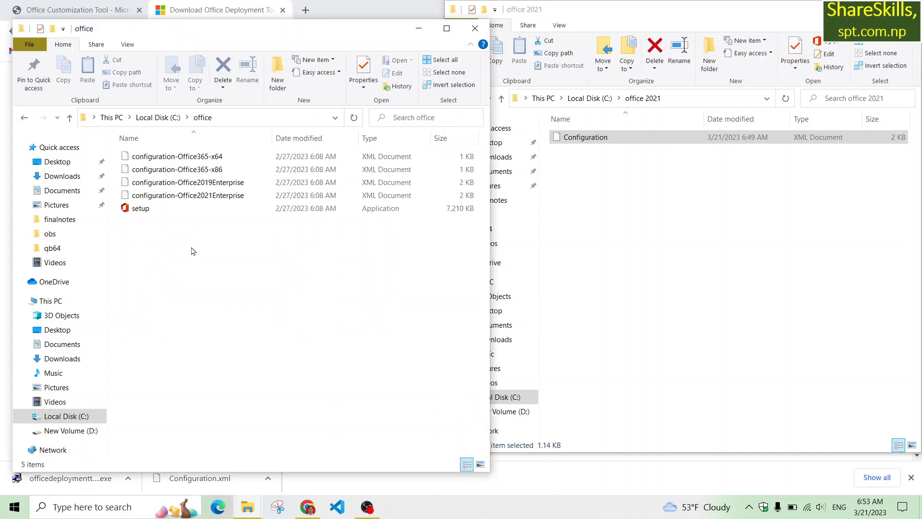
Copy the setup application from the office folder into the office 2021 folder.
{"action": "left_click", "coordinate": [139, 210]}
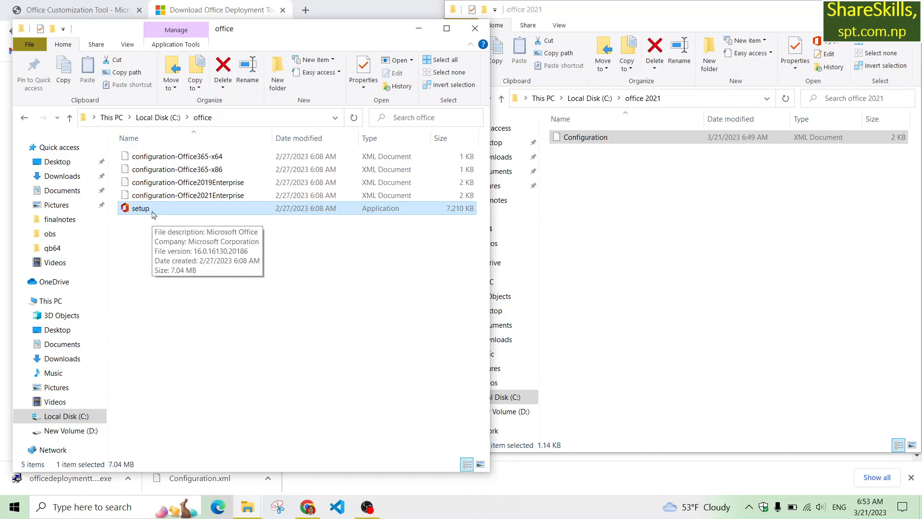
{"action": "left_click", "coordinate": [603, 181]}
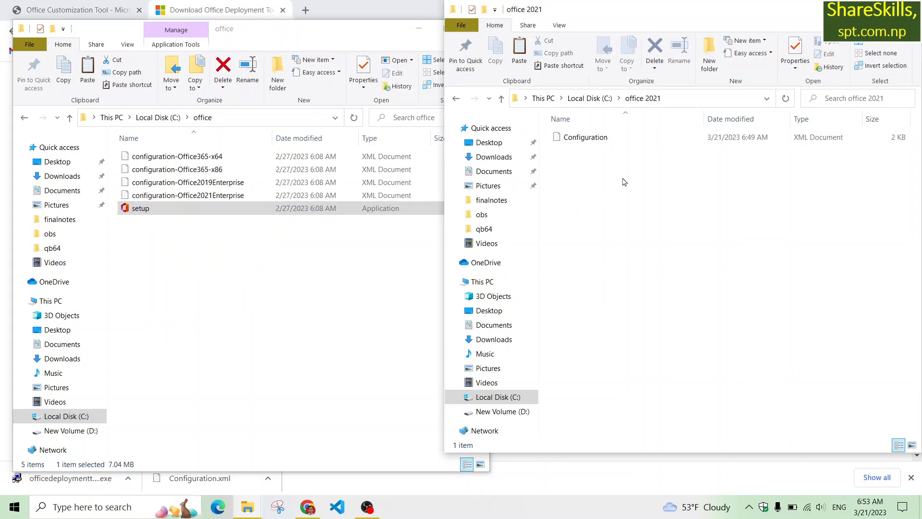
{"action": "key", "text": "ctrl+v"}
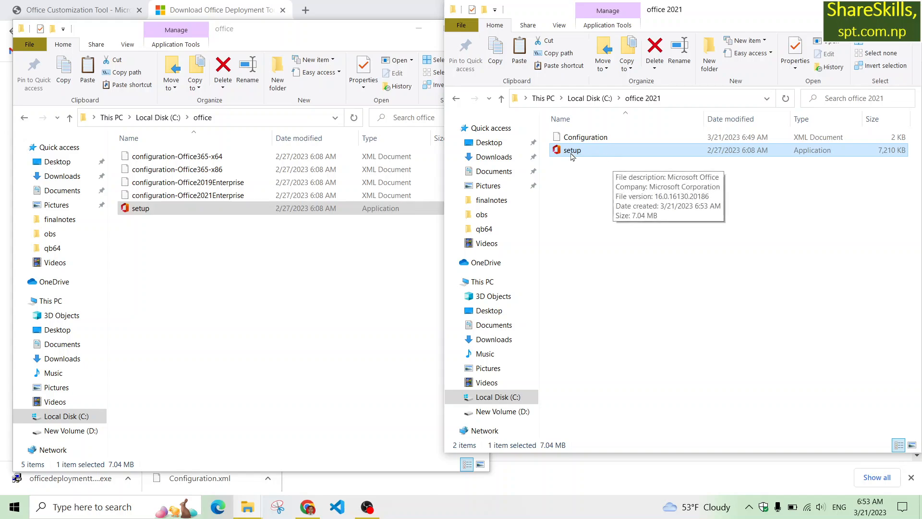
Switch to Chrome, search for office development tools 2021 in a new tab and open Microsoft Learn's Deploy Office LTSC 2021 article.
{"action": "left_click", "coordinate": [304, 12]}
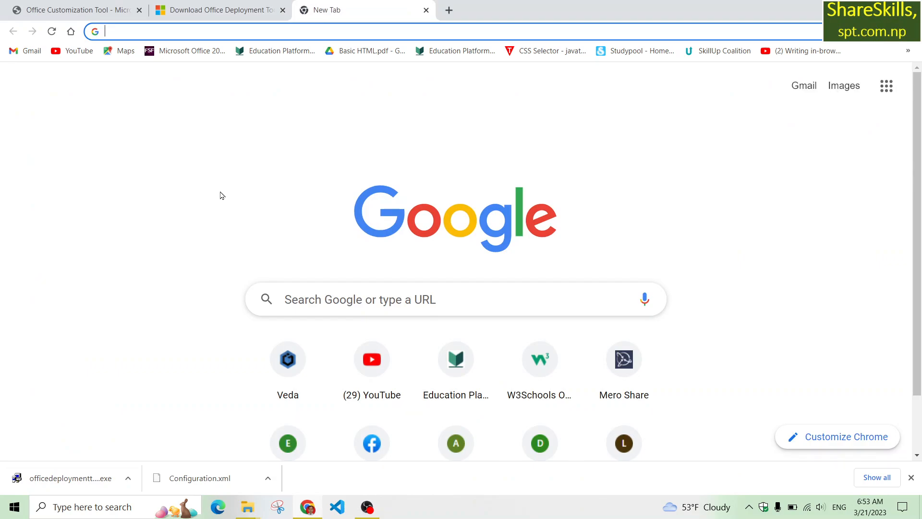
{"action": "type", "text": "off"}
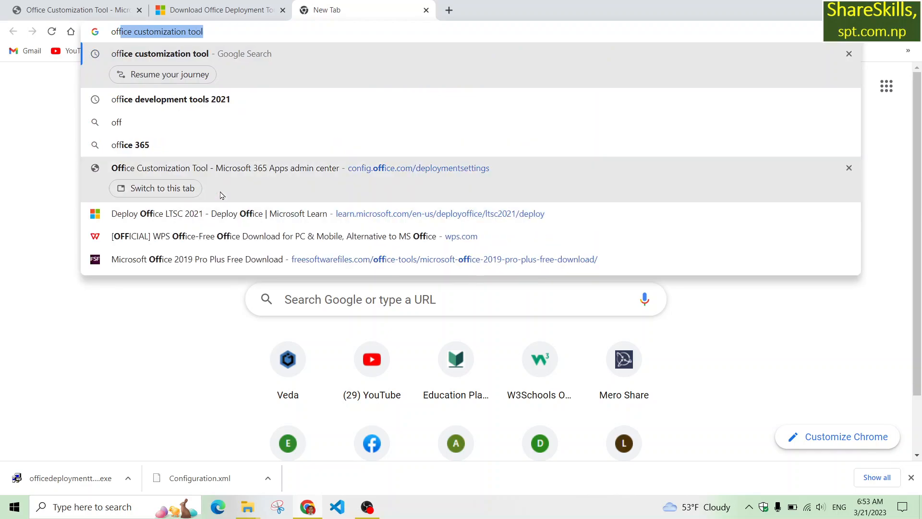
{"action": "type", "text": "ice de"}
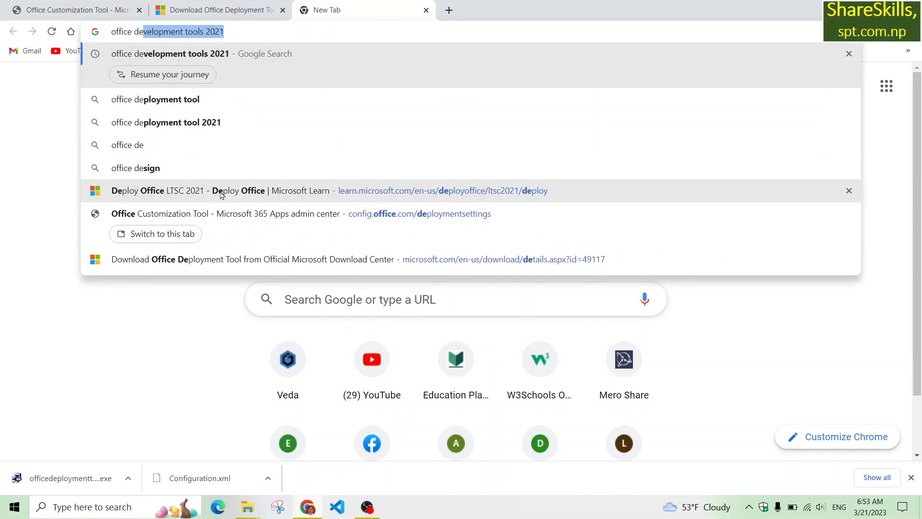
{"action": "key", "text": "Return"}
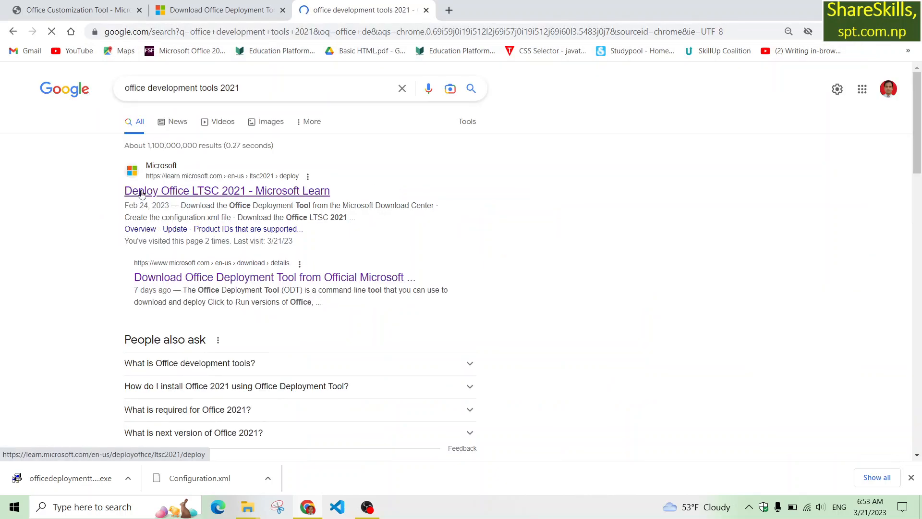
{"action": "left_click", "coordinate": [155, 193]}
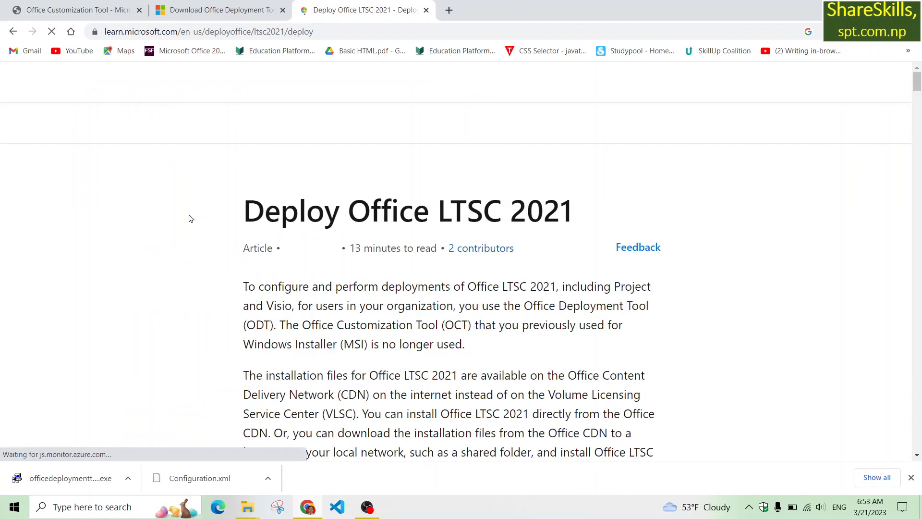
Look through the article for the section on downloading the Office LTSC 2021 installation files and its command.
{"action": "scroll", "coordinate": [601, 192], "scroll_direction": "down", "scroll_amount": 20}
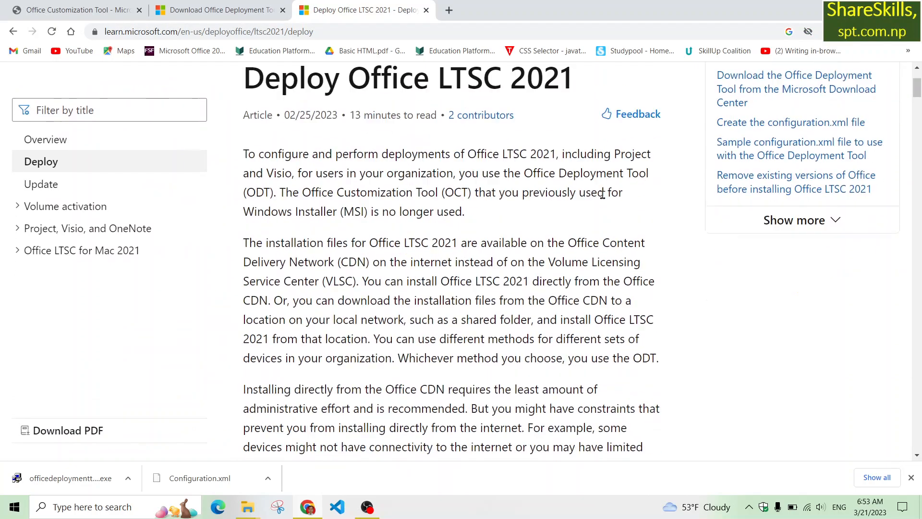
{"action": "scroll", "coordinate": [514, 257], "scroll_direction": "down", "scroll_amount": 20}
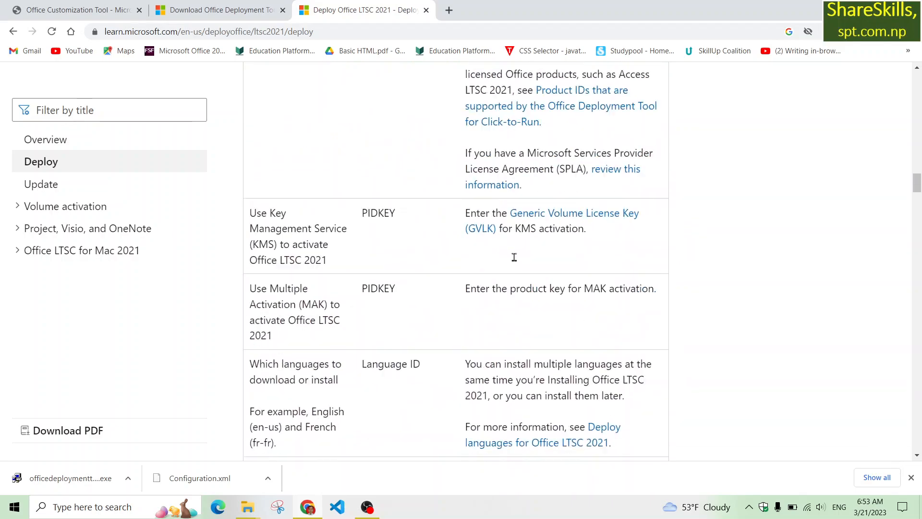
{"action": "scroll", "coordinate": [491, 285], "scroll_direction": "down", "scroll_amount": 10}
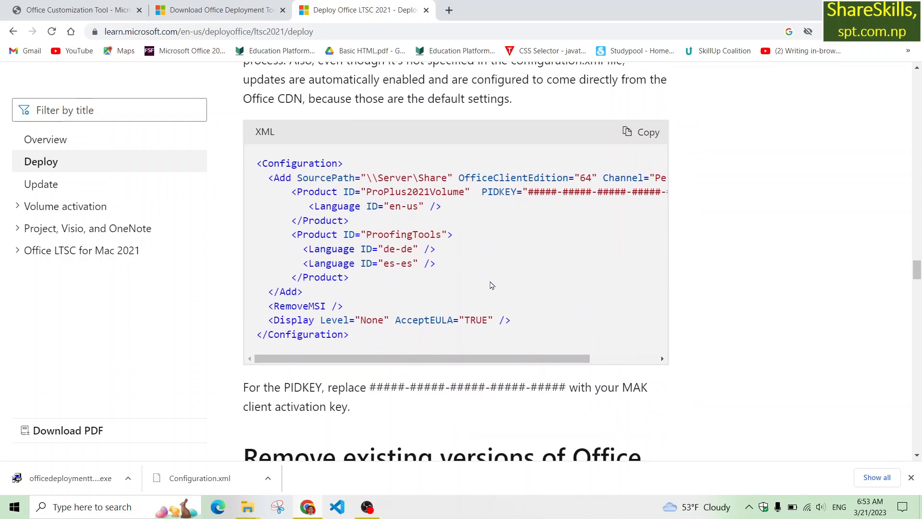
{"action": "scroll", "coordinate": [496, 283], "scroll_direction": "down", "scroll_amount": 10}
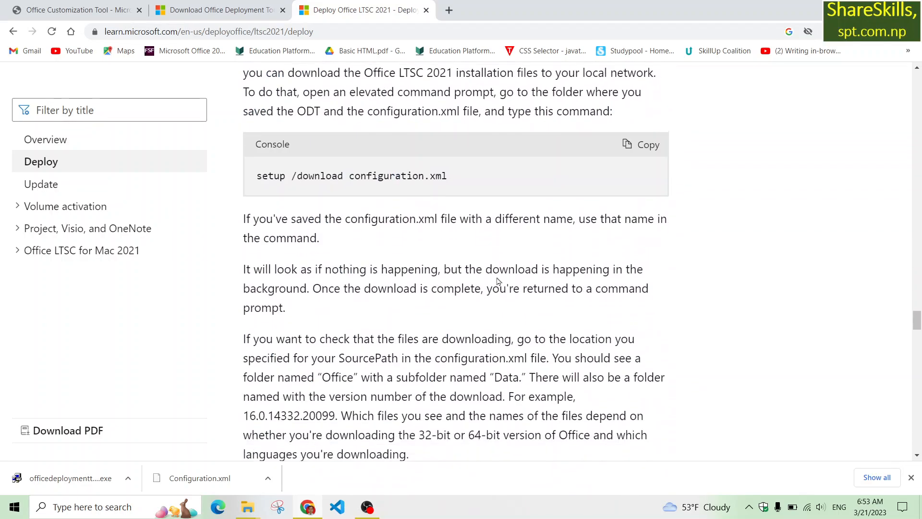
{"action": "scroll", "coordinate": [490, 276], "scroll_direction": "up", "scroll_amount": 3}
{"action": "scroll", "coordinate": [487, 274], "scroll_direction": "up", "scroll_amount": 1}
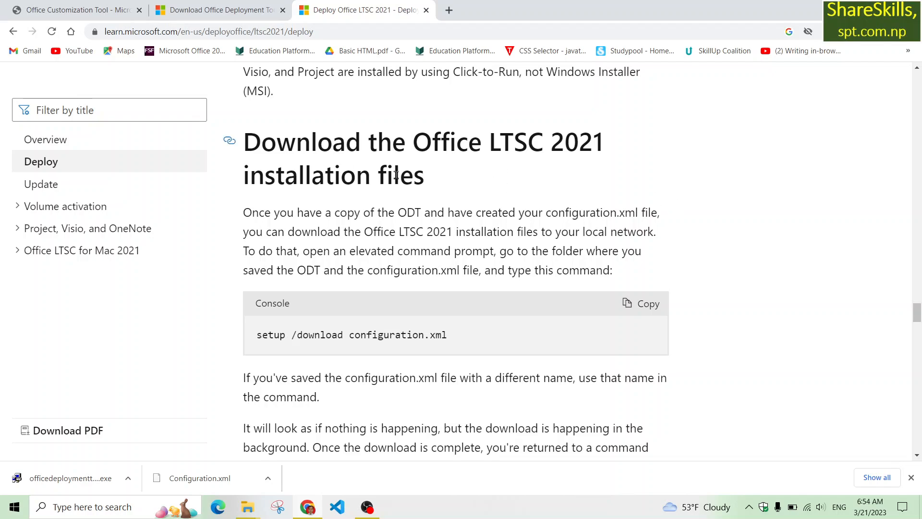
{"action": "scroll", "coordinate": [471, 226], "scroll_direction": "up", "scroll_amount": 2}
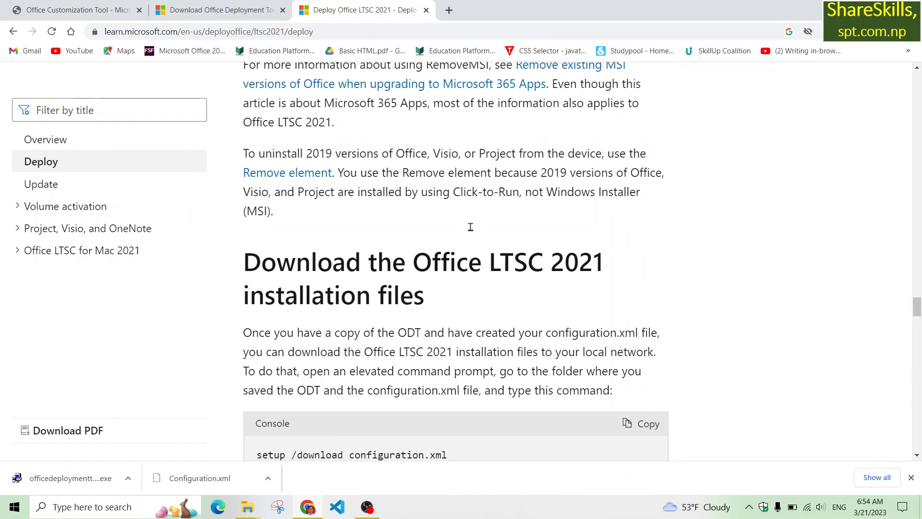
{"action": "scroll", "coordinate": [470, 227], "scroll_direction": "down", "scroll_amount": 2}
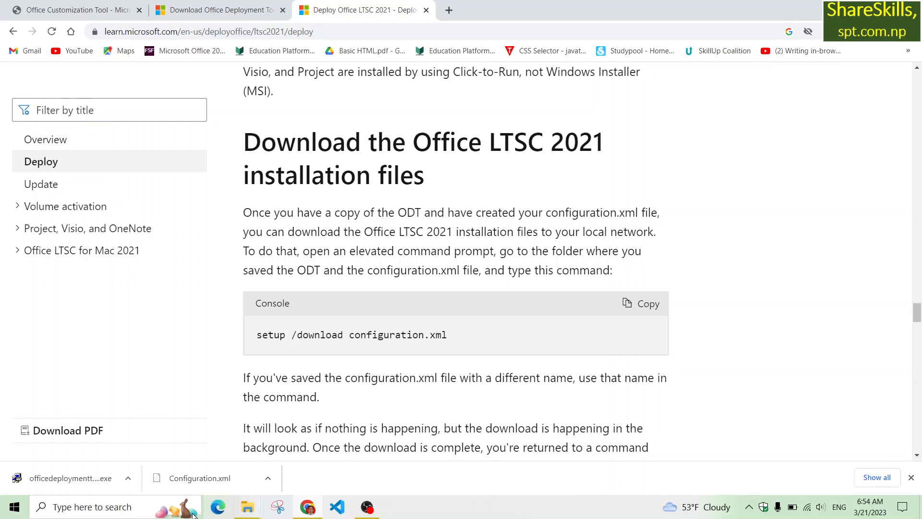
Find and open Command Prompt from Windows search and enlarge its text.
{"action": "left_click", "coordinate": [118, 508]}
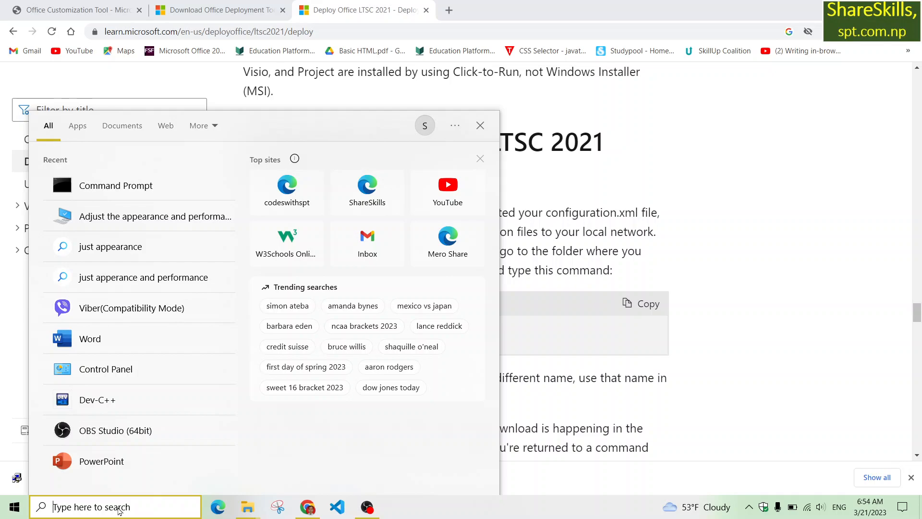
{"action": "type", "text": "cmd"}
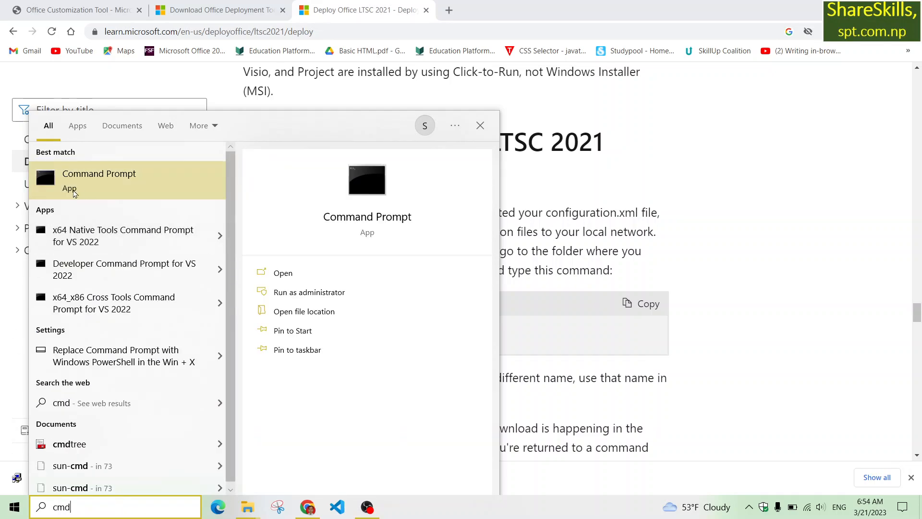
{"action": "left_click", "coordinate": [98, 178]}
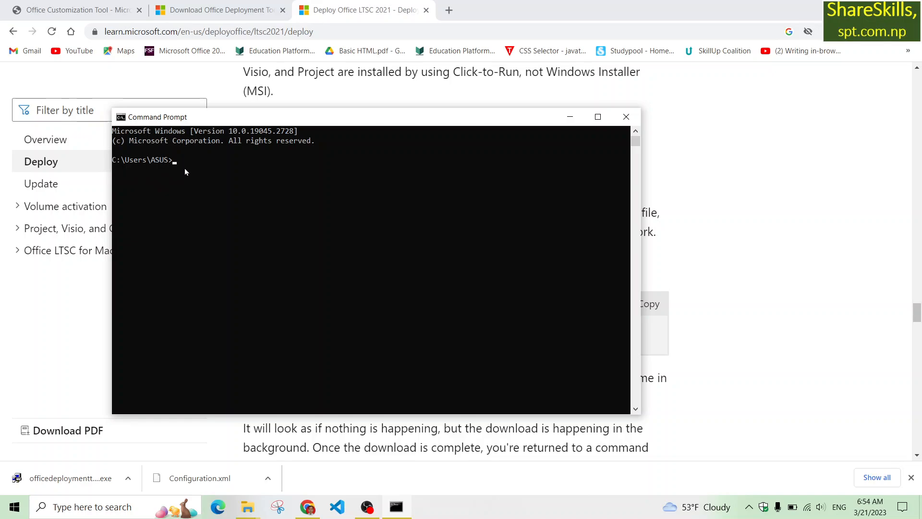
{"action": "scroll", "coordinate": [184, 168], "scroll_direction": "up", "scroll_amount": 2, "text": "ctrl"}
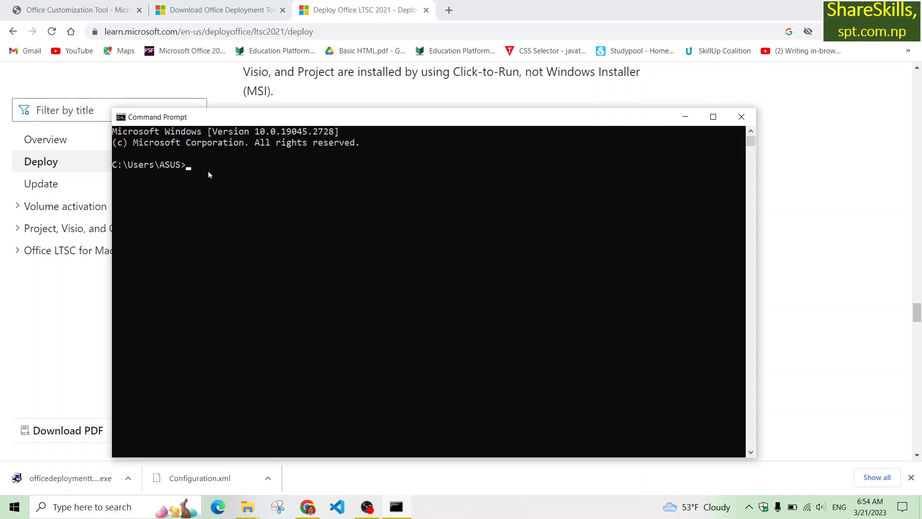
{"action": "scroll", "coordinate": [208, 175], "scroll_direction": "up", "scroll_amount": 1, "text": "ctrl"}
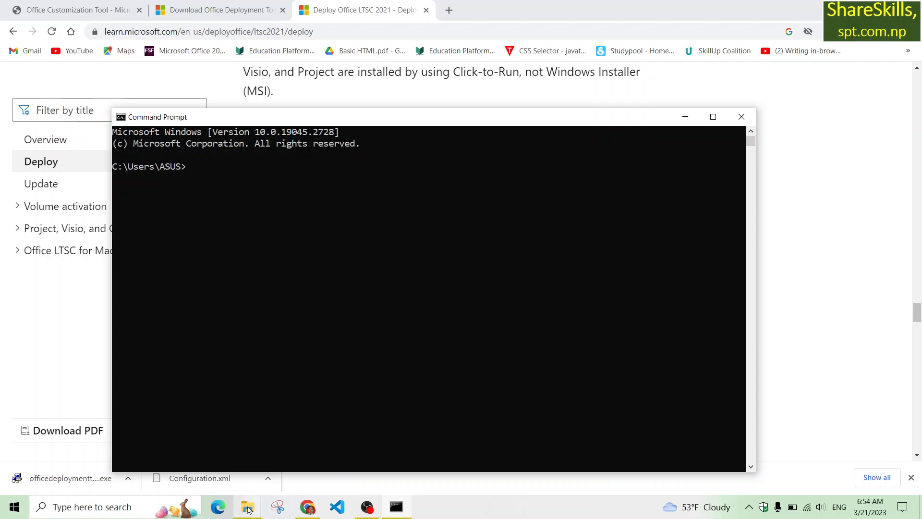
Copy the office 2021 folder's path from File Explorer and change the Command Prompt directory to C:\office 2021.
{"action": "mouse_move", "coordinate": [249, 509]}
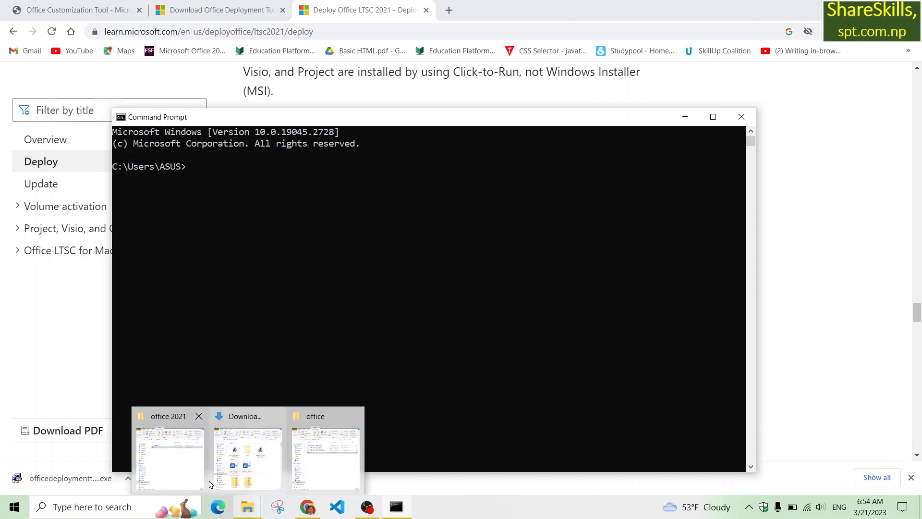
{"action": "left_click", "coordinate": [177, 470]}
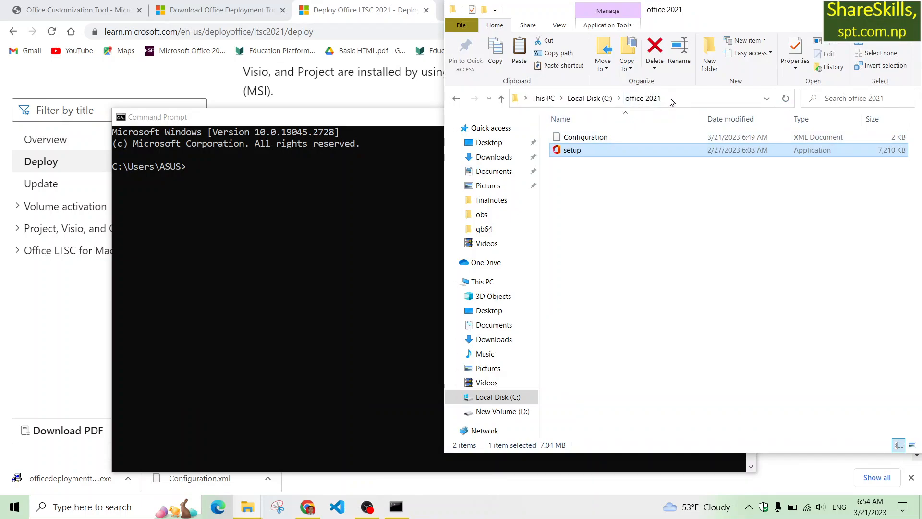
{"action": "left_click", "coordinate": [671, 102]}
{"action": "key", "text": "ctrl+c"}
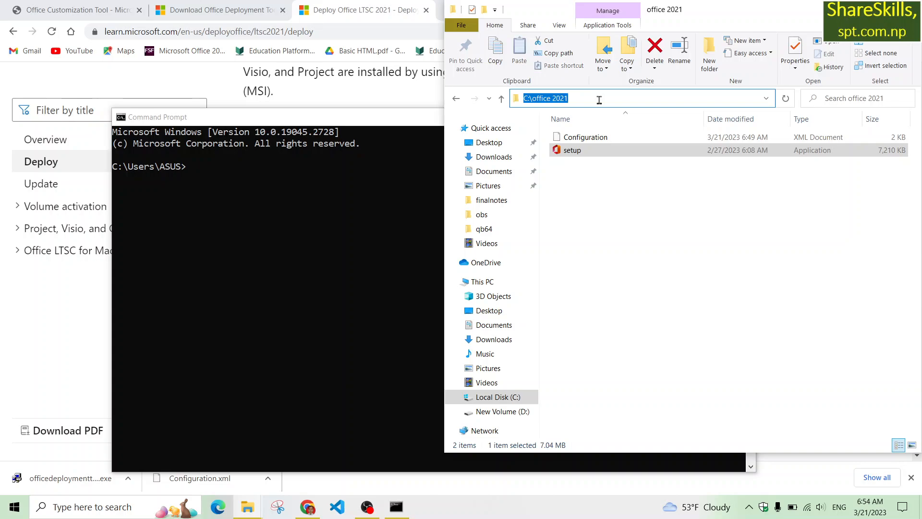
{"action": "left_click", "coordinate": [197, 167]}
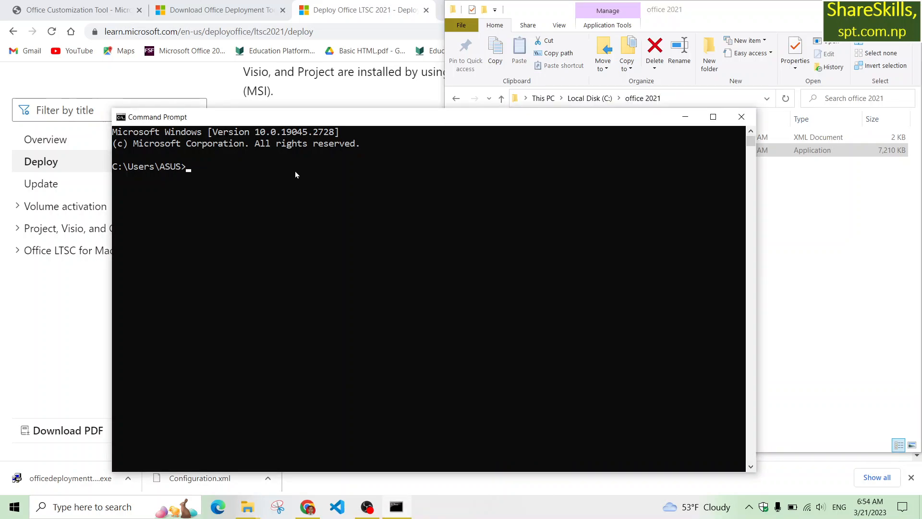
{"action": "type", "text": "cd"}
{"action": "scroll", "coordinate": [295, 171], "scroll_direction": "up", "scroll_amount": 1, "text": "ctrl"}
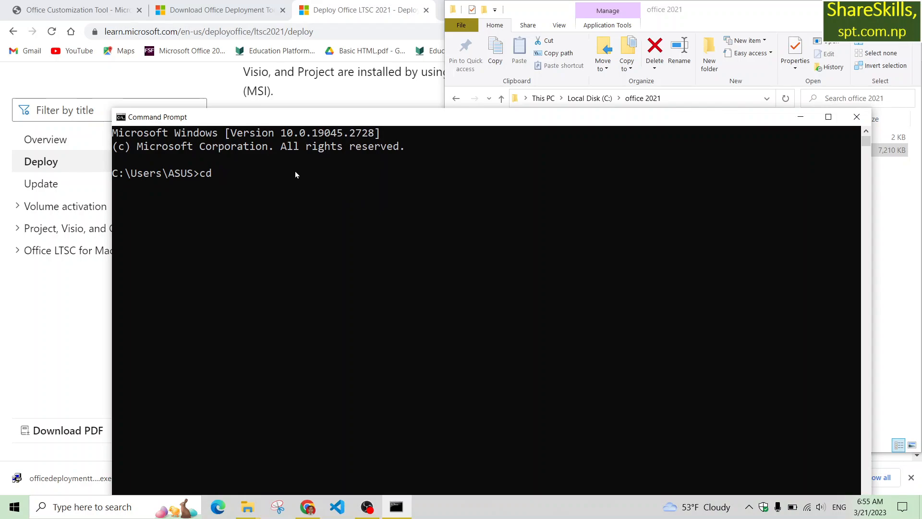
{"action": "key", "text": "ctrl+v"}
{"action": "key", "text": "Return"}
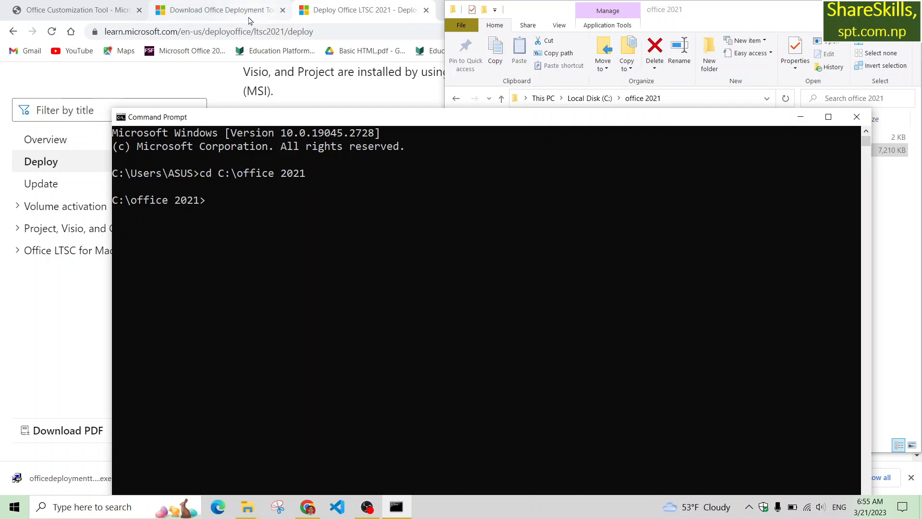
Copy the command setup /download configuration.xml from the Deploy Office LTSC 2021 article and run it in Command Prompt.
{"action": "left_click", "coordinate": [353, 11]}
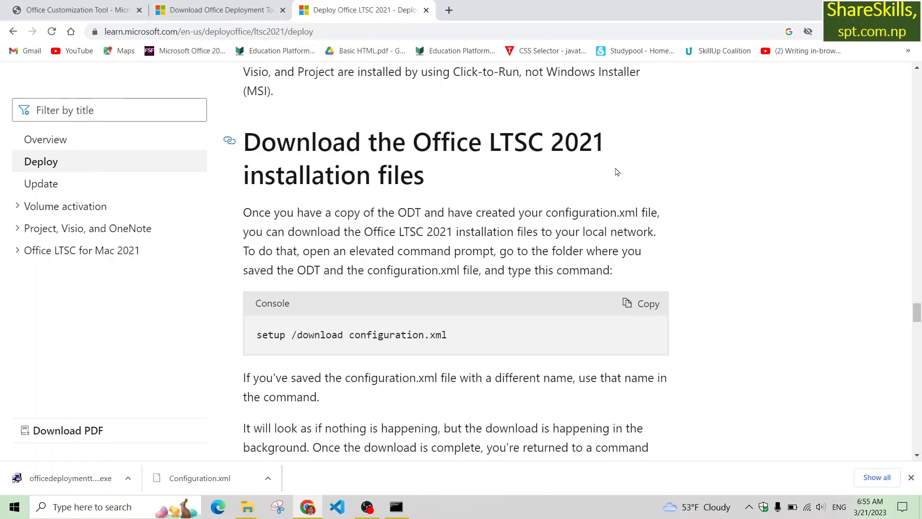
{"action": "left_click", "coordinate": [645, 306]}
{"action": "left_click", "coordinate": [396, 507]}
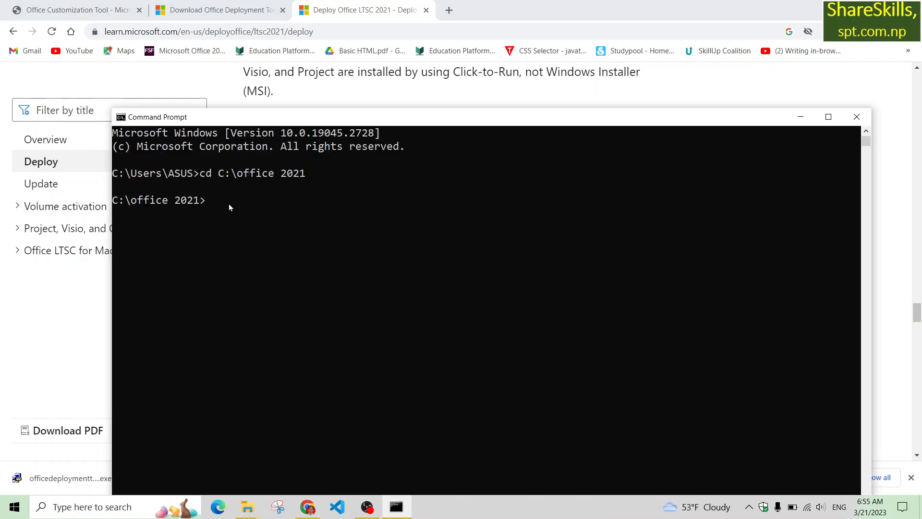
{"action": "key", "text": "ctrl+v"}
{"action": "key", "text": "Return"}
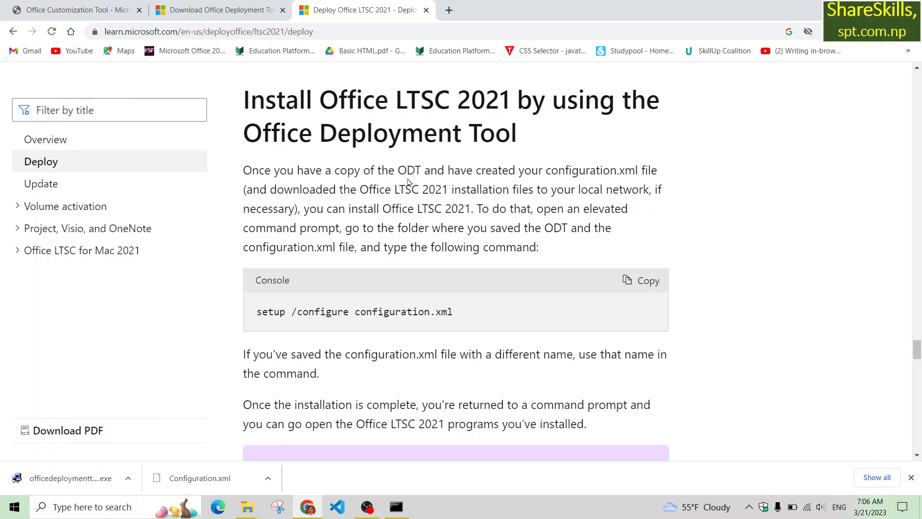
Review the article's download section and its instructions for installing Office LTSC 2021 with the Office Deployment Tool.
{"action": "scroll", "coordinate": [409, 182], "scroll_direction": "up", "scroll_amount": 6}
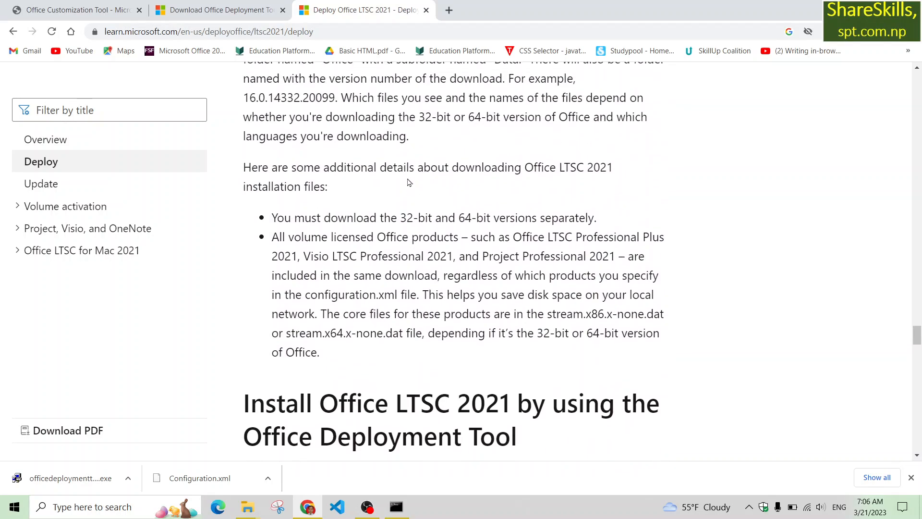
{"action": "scroll", "coordinate": [409, 182], "scroll_direction": "up", "scroll_amount": 7}
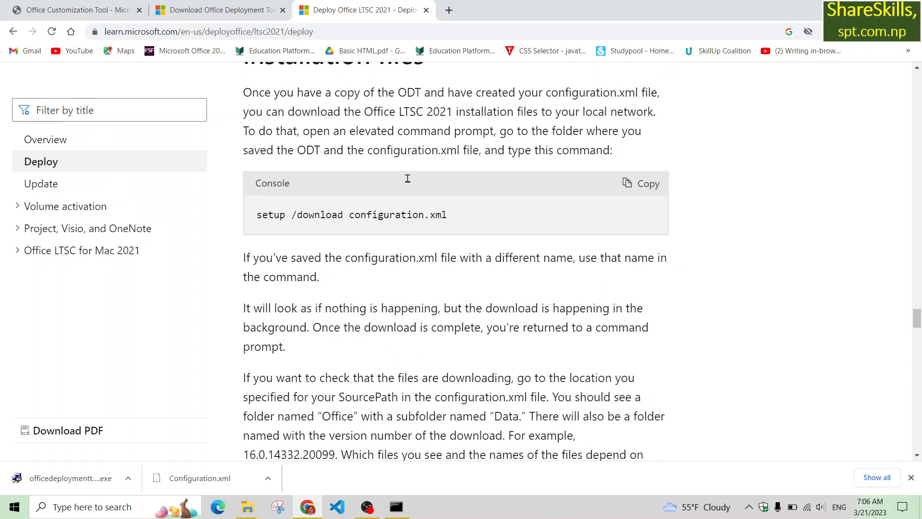
{"action": "scroll", "coordinate": [407, 178], "scroll_direction": "up", "scroll_amount": 1}
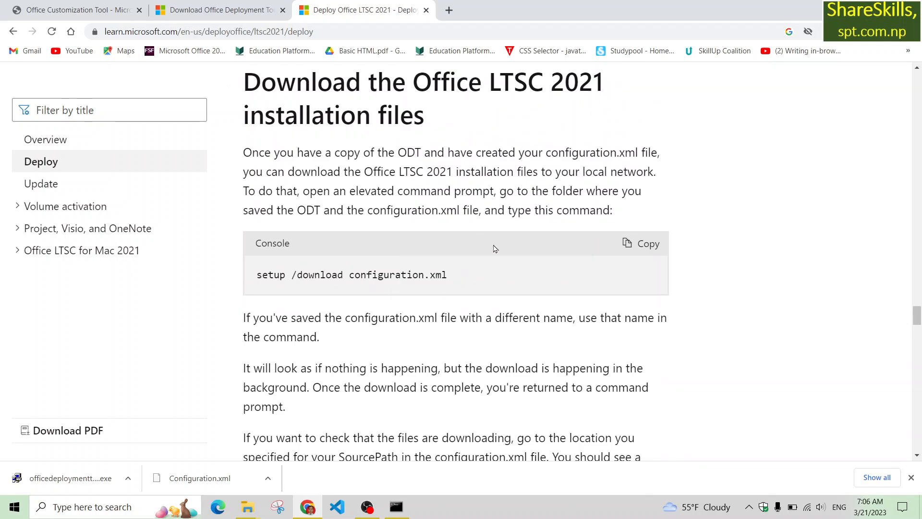
{"action": "scroll", "coordinate": [424, 313], "scroll_direction": "down", "scroll_amount": 7}
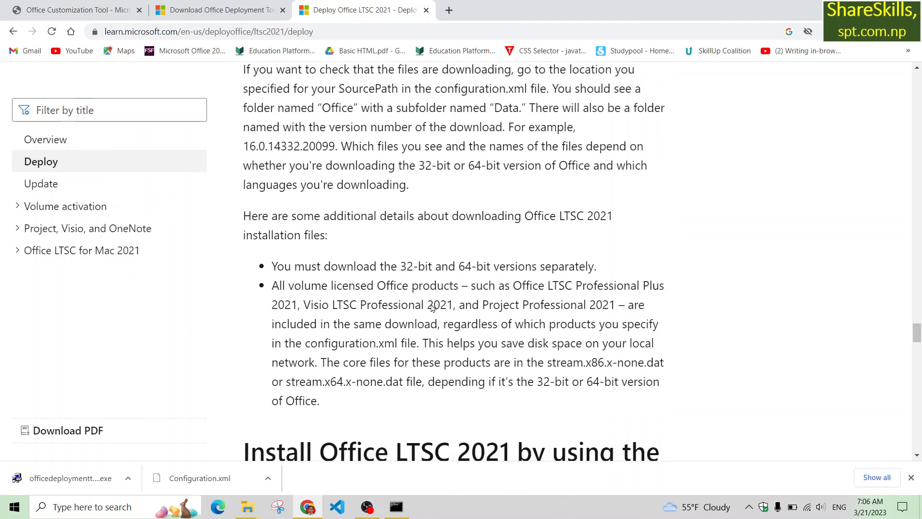
{"action": "scroll", "coordinate": [430, 307], "scroll_direction": "down", "scroll_amount": 5}
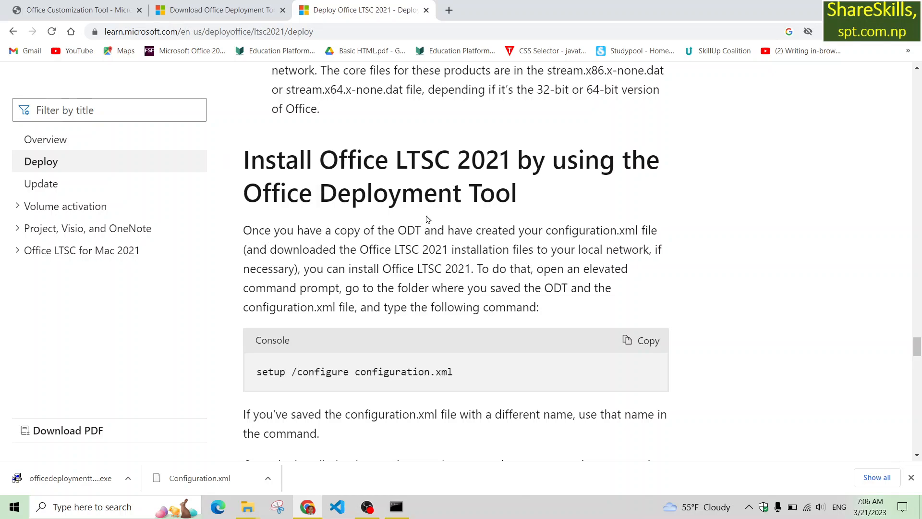
{"action": "scroll", "coordinate": [522, 276], "scroll_direction": "down", "scroll_amount": 1}
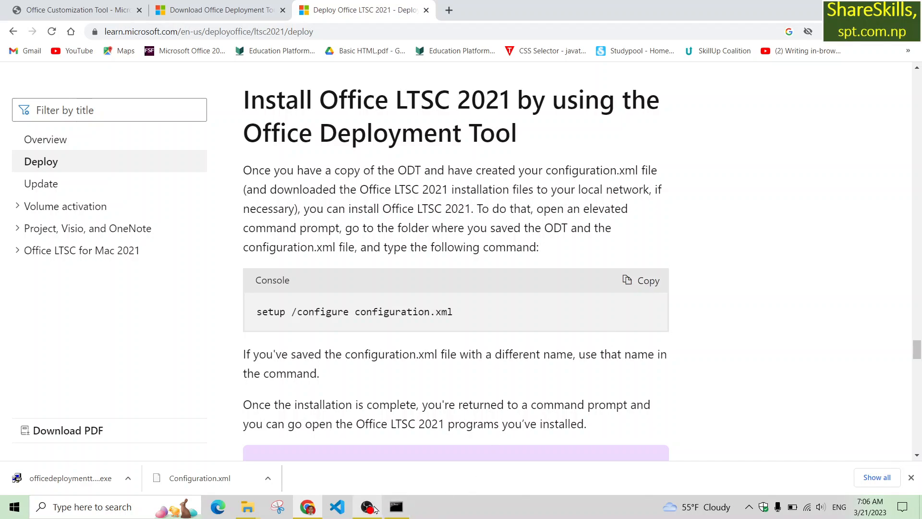
Copy the command setup /configure configuration.xml from the article, run it in Command Prompt, and close the installer once Office is installed.
{"action": "left_click", "coordinate": [396, 506]}
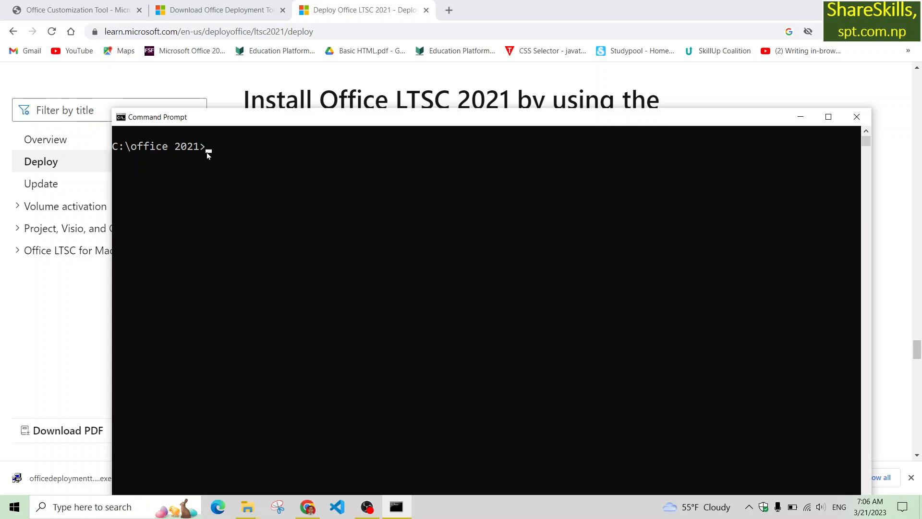
{"action": "left_click", "coordinate": [367, 10]}
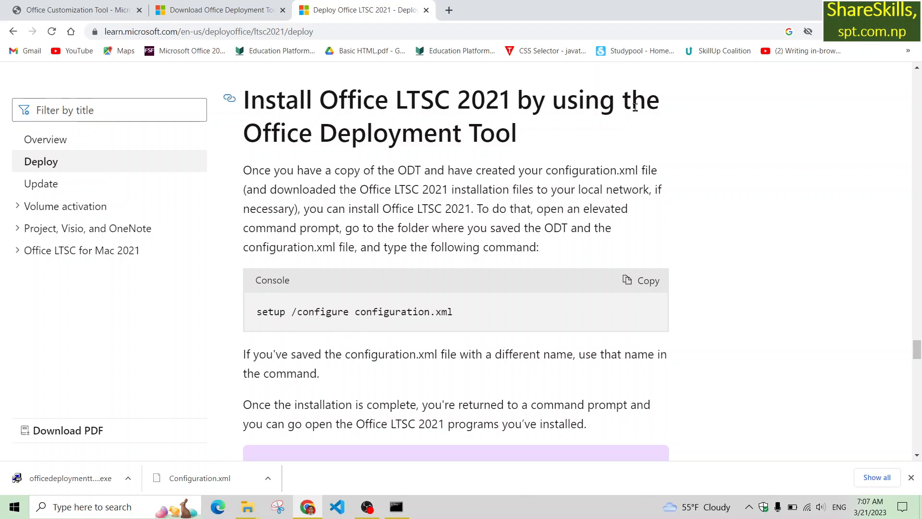
{"action": "left_click", "coordinate": [645, 286]}
{"action": "left_click", "coordinate": [396, 507]}
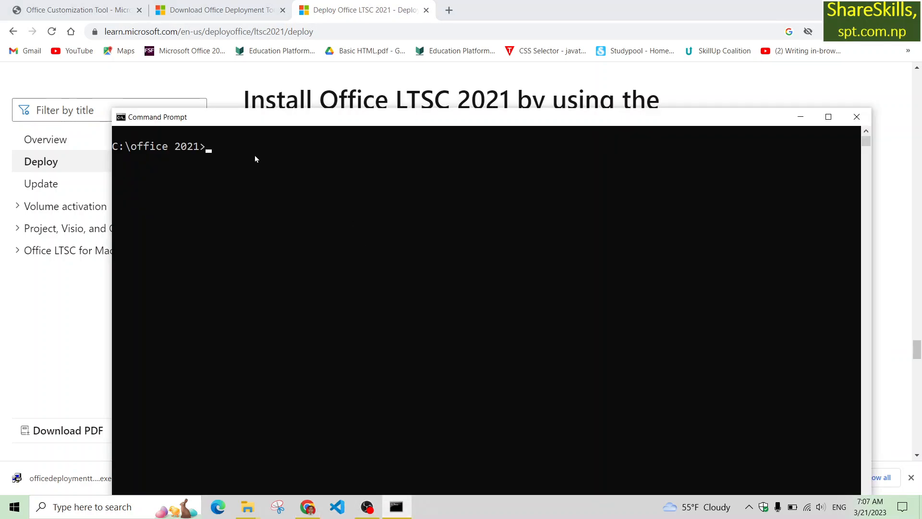
{"action": "key", "text": "ctrl+v"}
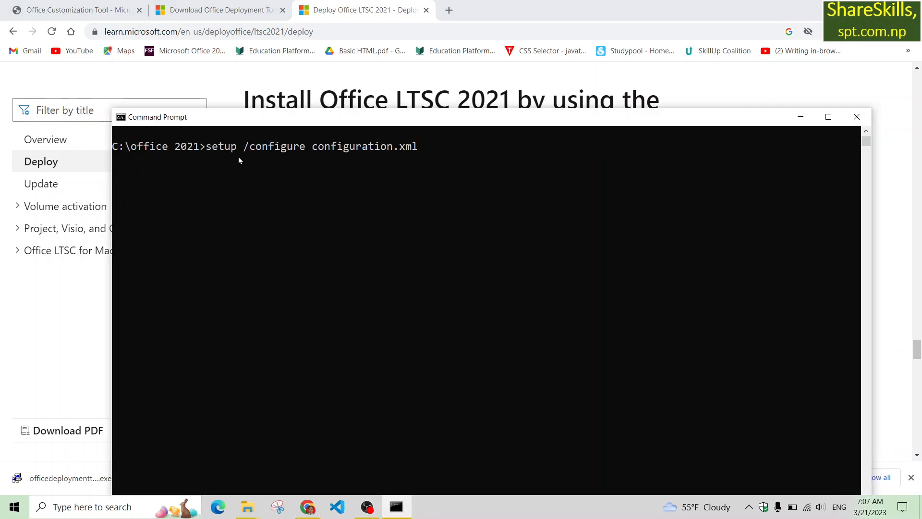
{"action": "key", "text": "Return"}
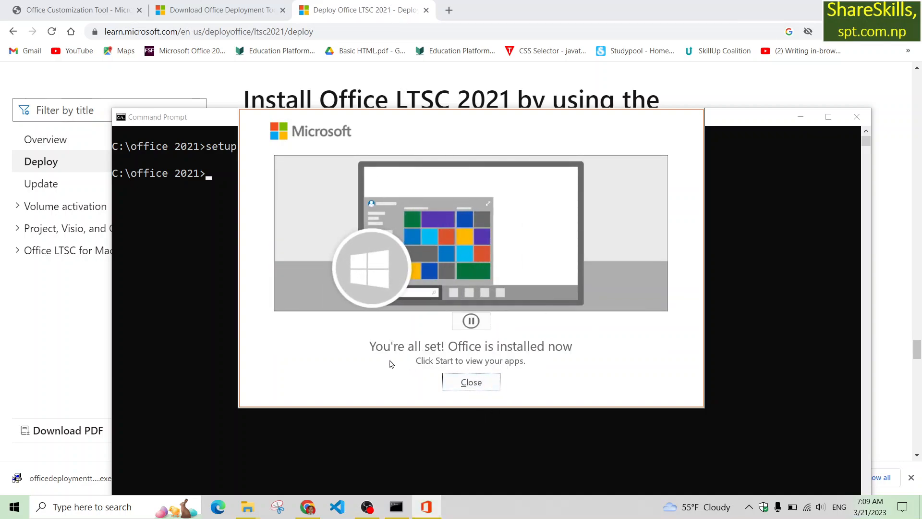
{"action": "left_click", "coordinate": [471, 385]}
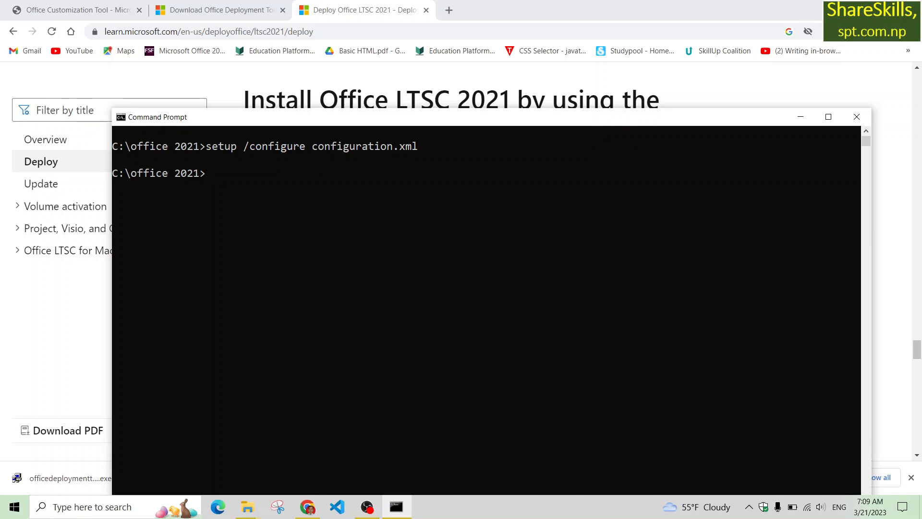
Open Word from Windows search, maximize its blank document and enter the test text "jfjkdshljfkjl".
{"action": "key", "text": "super+d"}
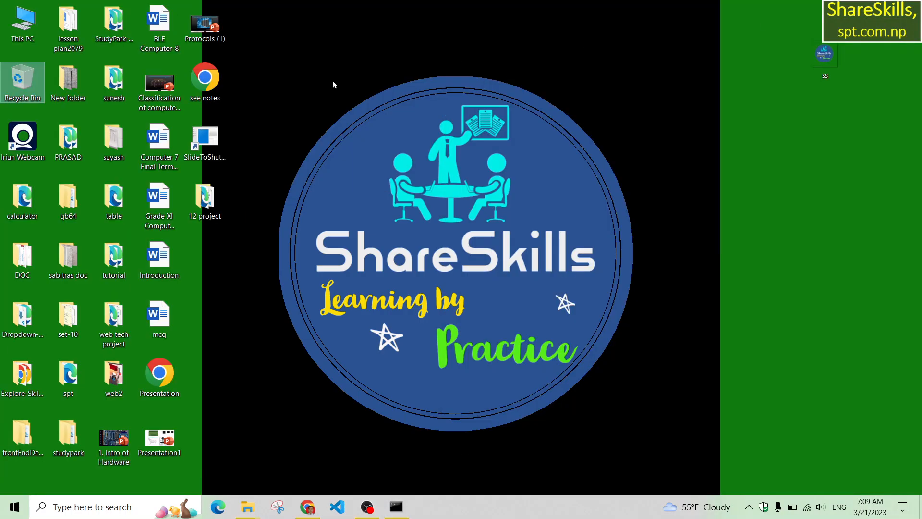
{"action": "left_click", "coordinate": [70, 507]}
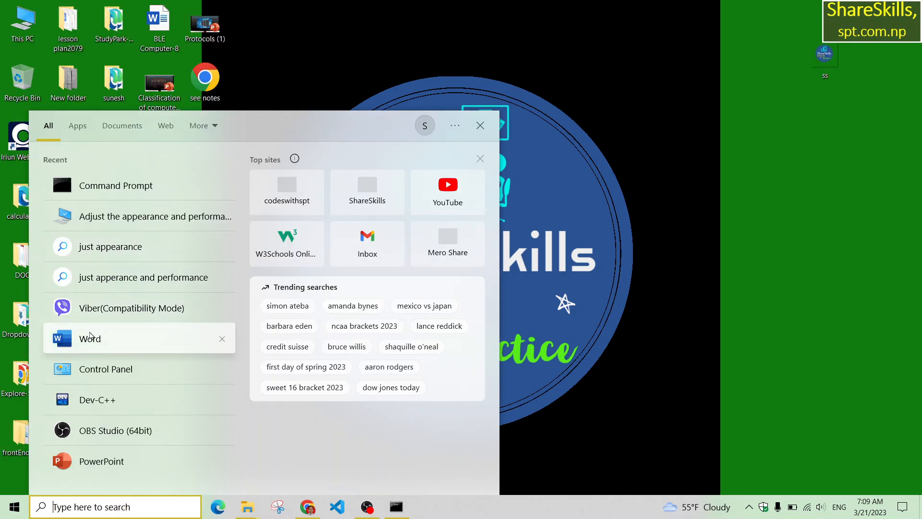
{"action": "left_click", "coordinate": [90, 339]}
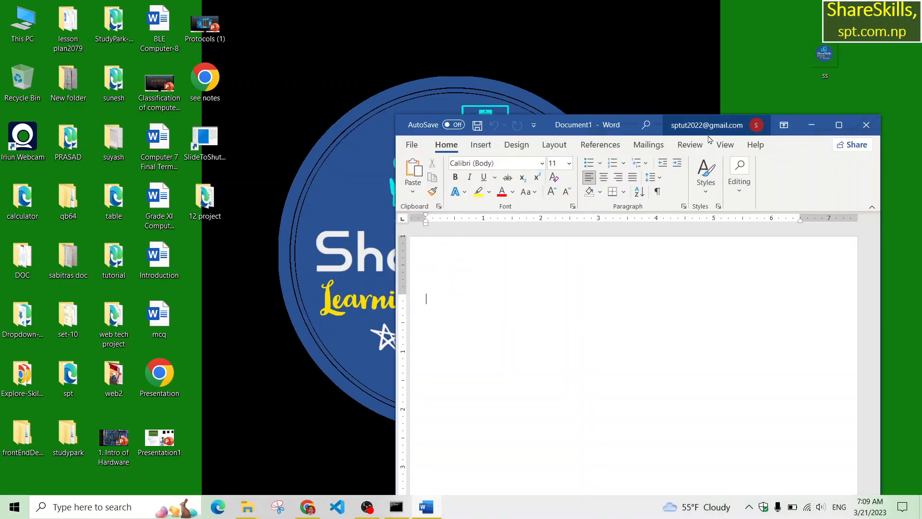
{"action": "left_click", "coordinate": [840, 127]}
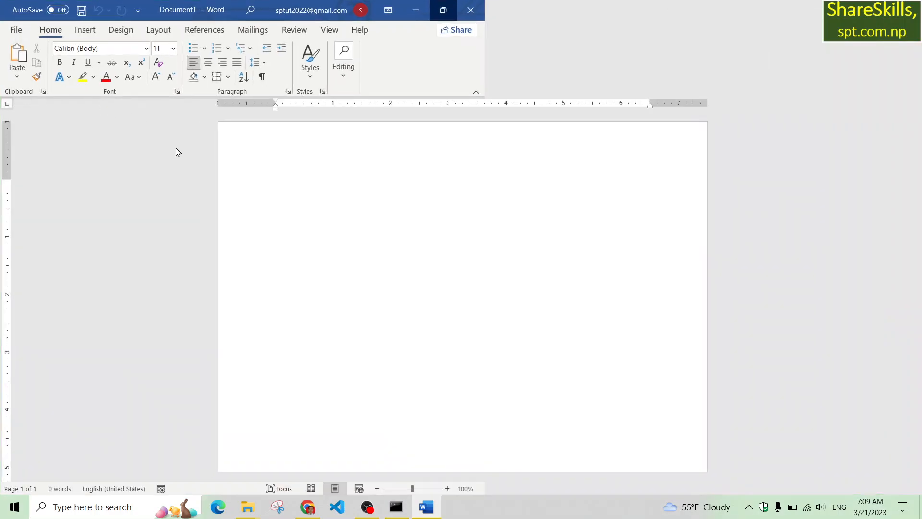
{"action": "type", "text": "jfjkdshljfkjl"}
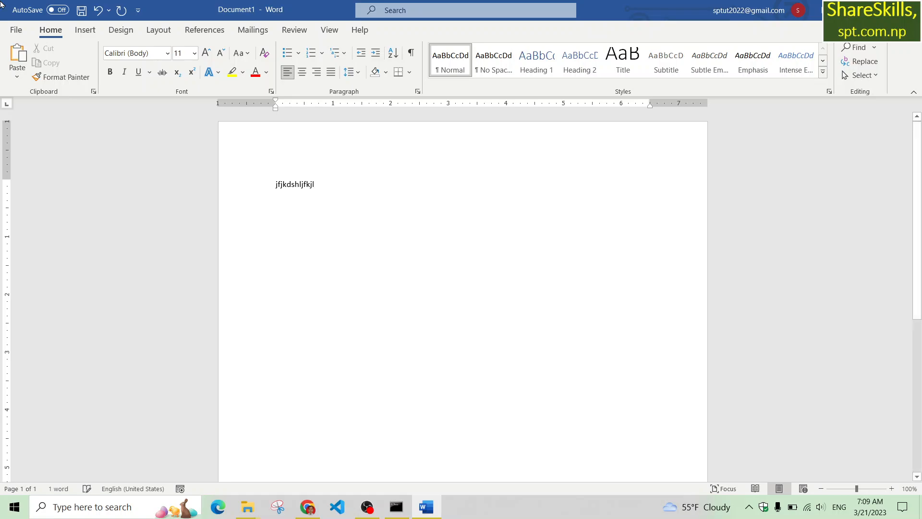
Look through Word's start page and the Insert, Design, Layout, References, Mailings, Review and View commands to check the installation.
{"action": "left_click", "coordinate": [17, 31]}
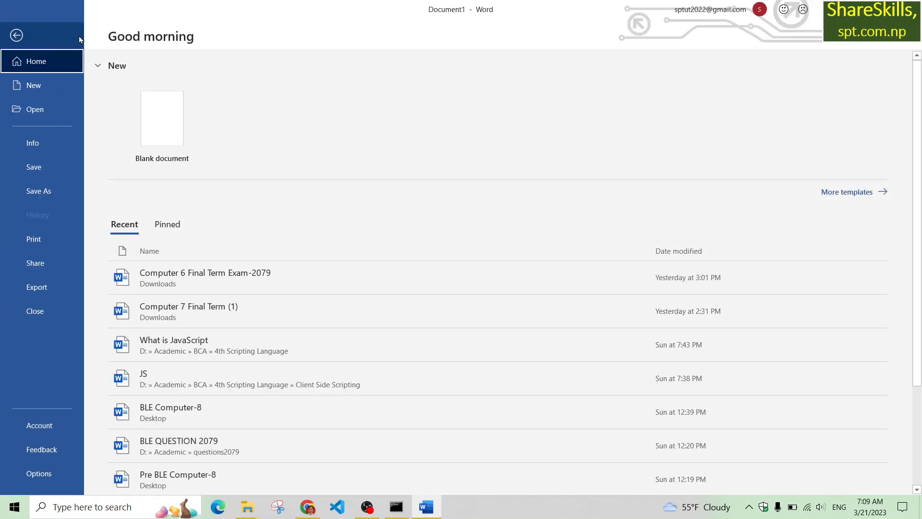
{"action": "key", "text": "Escape"}
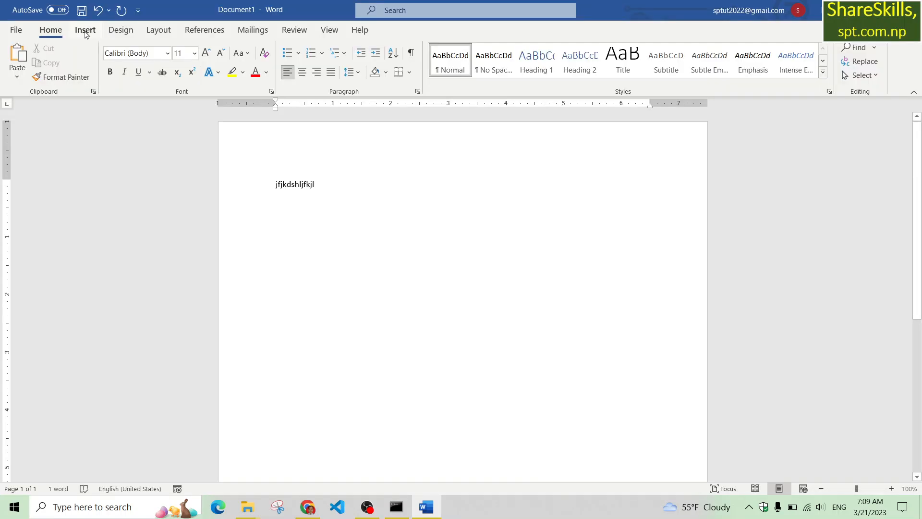
{"action": "left_click", "coordinate": [86, 32]}
{"action": "left_click", "coordinate": [120, 31]}
{"action": "left_click", "coordinate": [159, 30]}
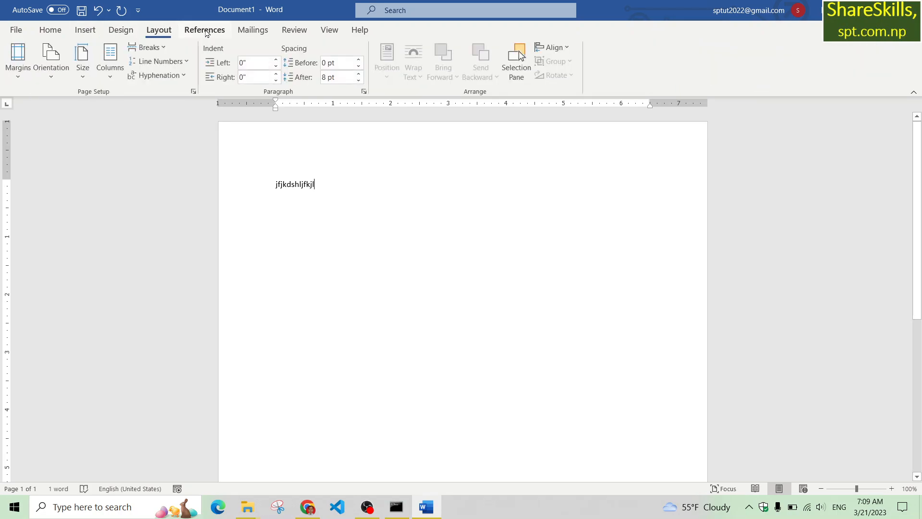
{"action": "left_click", "coordinate": [205, 30]}
{"action": "left_click", "coordinate": [253, 30]}
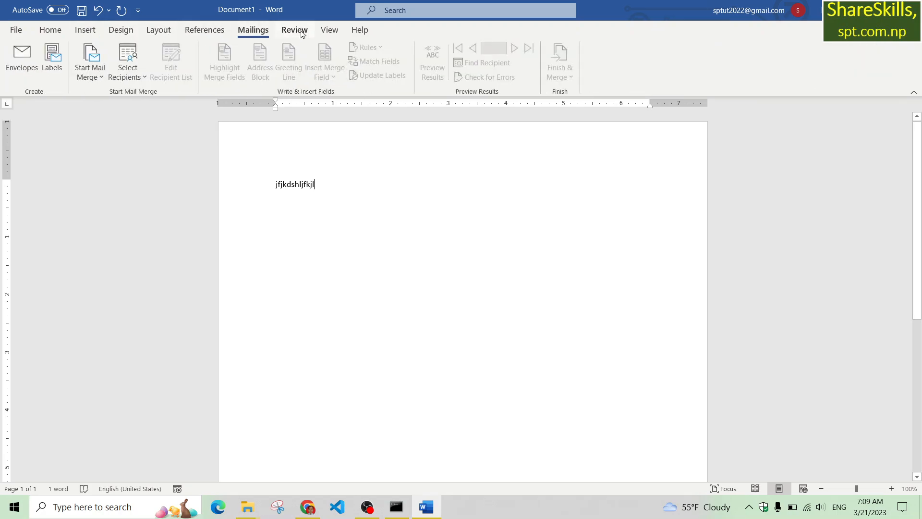
{"action": "left_click", "coordinate": [294, 30]}
{"action": "left_click", "coordinate": [329, 29]}
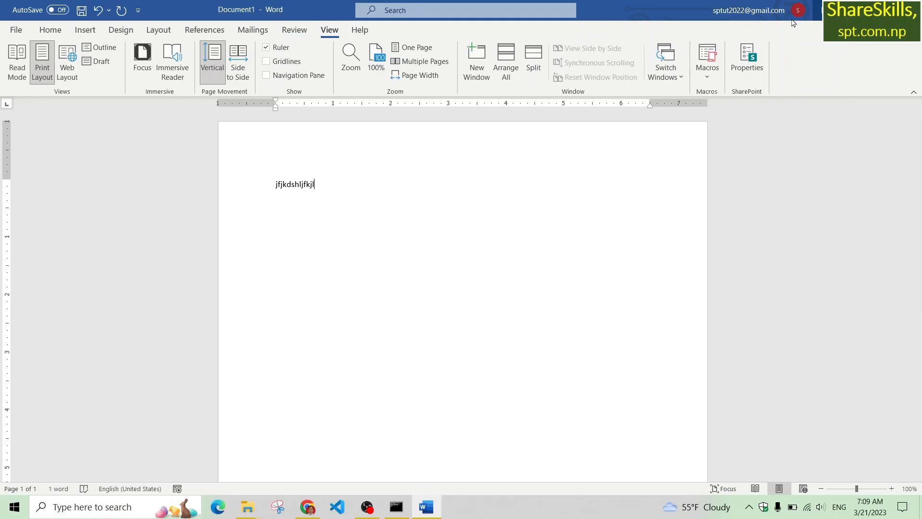